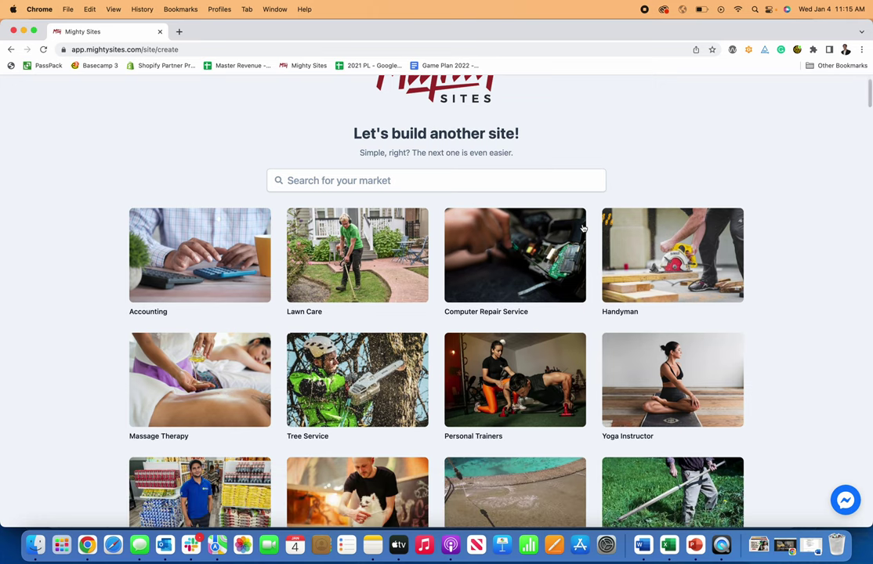
- Search the market tiles for coffee to bring up the Coffee Shop template
{"action": "left_click", "coordinate": [537, 175]}
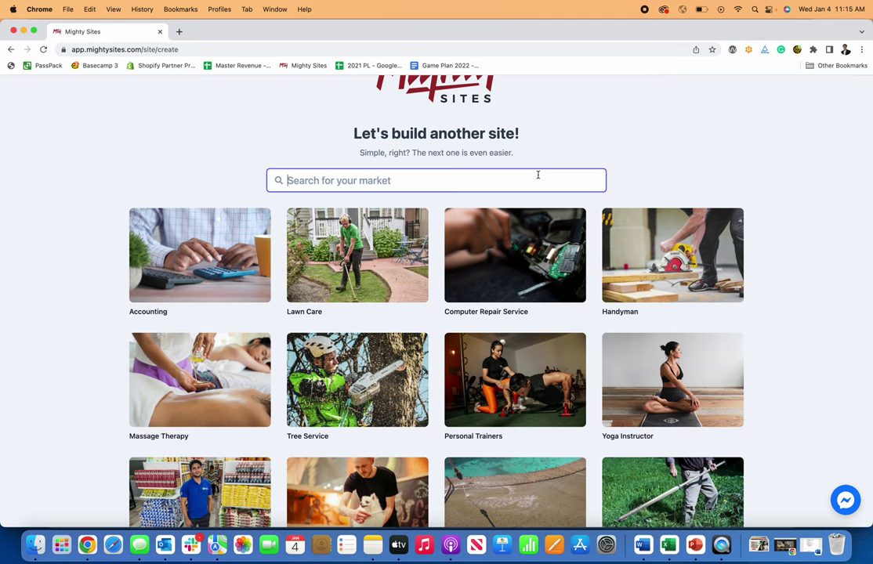
{"action": "scroll", "coordinate": [538, 175], "scroll_direction": "up", "scroll_amount": 2}
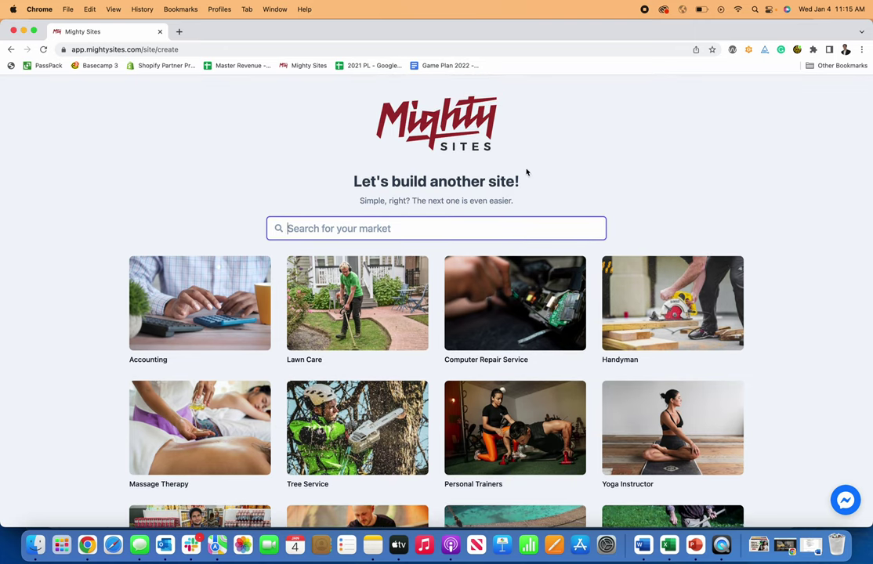
{"action": "scroll", "coordinate": [520, 181], "scroll_direction": "down", "scroll_amount": 10}
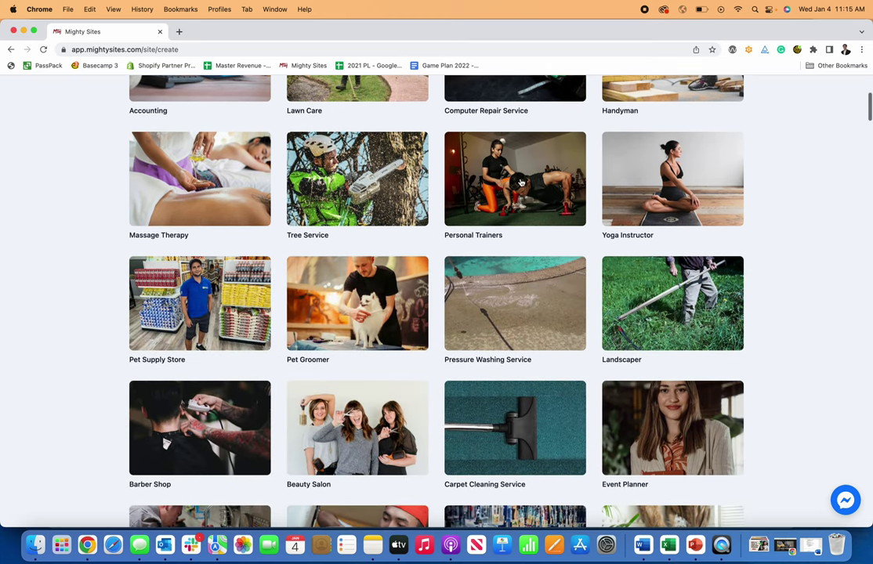
{"action": "scroll", "coordinate": [520, 181], "scroll_direction": "down", "scroll_amount": 6}
{"action": "scroll", "coordinate": [520, 181], "scroll_direction": "up", "scroll_amount": 15}
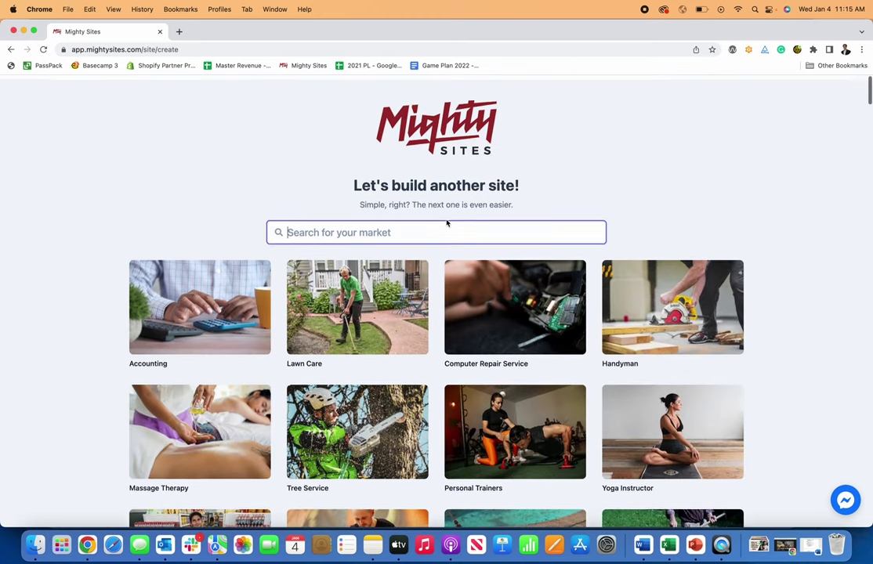
{"action": "type", "text": "cof"}
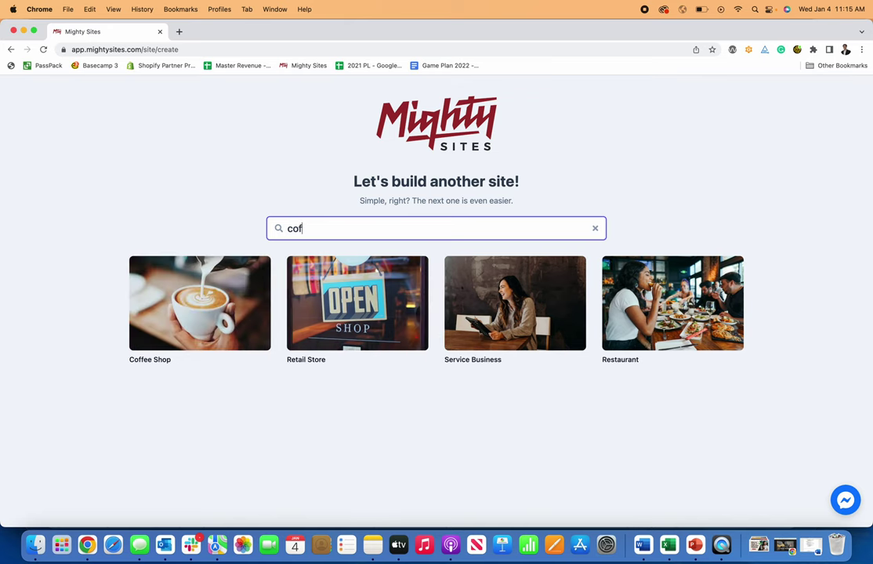
{"action": "type", "text": "fe"}
{"action": "key", "text": "BackSpace"}
{"action": "key", "text": "BackSpace"}
- Choose Coffee Shop and enter Keegan's Coffee Shop in Denver, CO as the company
{"action": "left_click", "coordinate": [212, 312]}
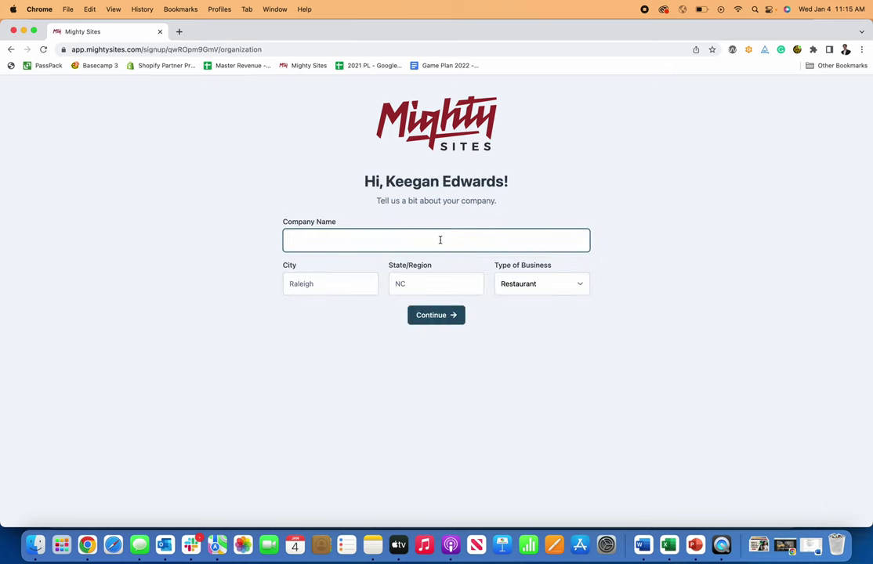
{"action": "type", "text": "Keegan's Coffee"}
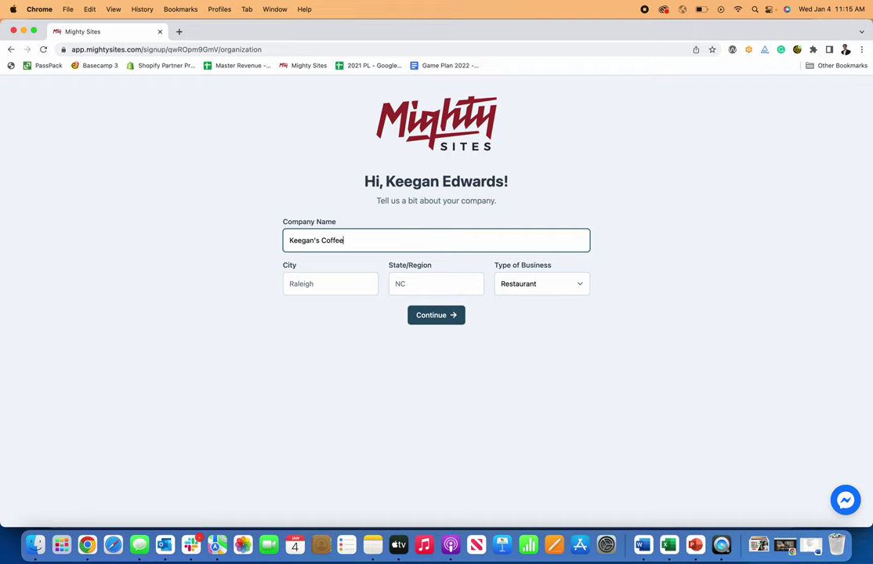
{"action": "type", "text": " Shop"}
{"action": "key", "text": "Tab"}
{"action": "type", "text": "Den"}
{"action": "key", "text": "Tab"}
{"action": "type", "text": "CO"}
{"action": "key", "text": "Tab"}
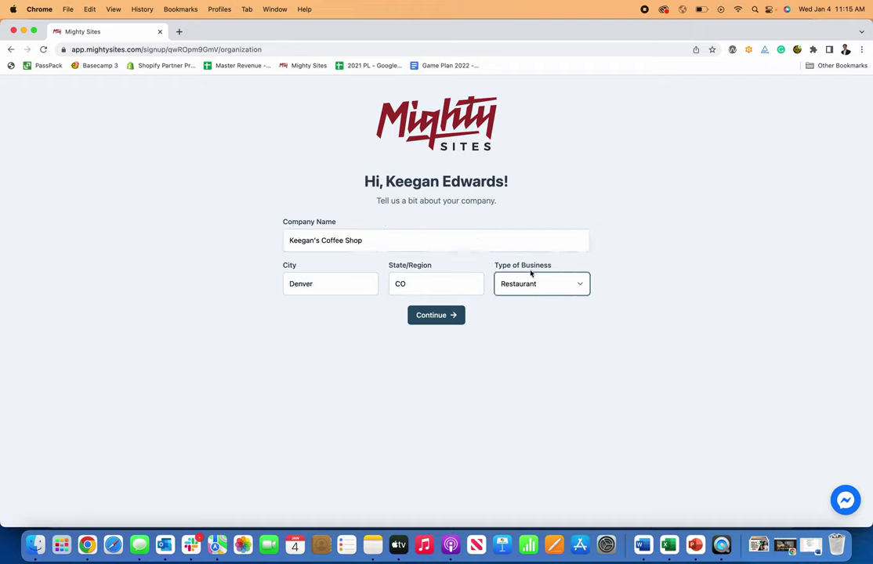
- Set the business type to Restaurant and submit the company details
{"action": "left_click", "coordinate": [534, 285]}
{"action": "left_click", "coordinate": [526, 307]}
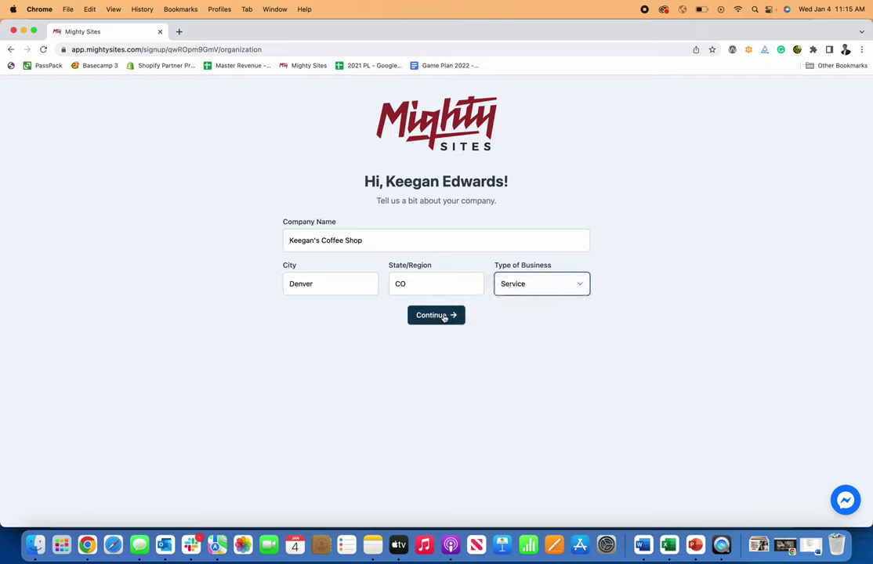
{"action": "left_click", "coordinate": [539, 286]}
{"action": "left_click", "coordinate": [533, 262]}
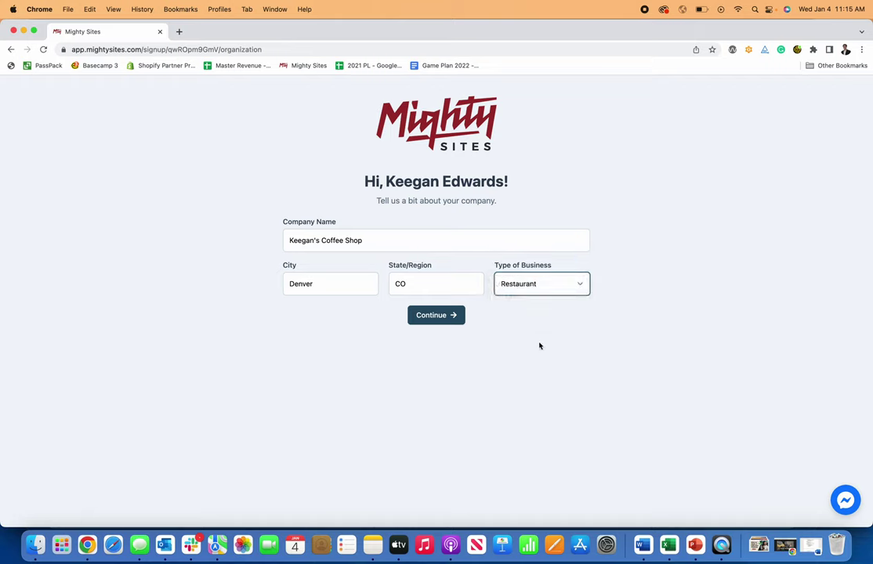
{"action": "left_click", "coordinate": [449, 317]}
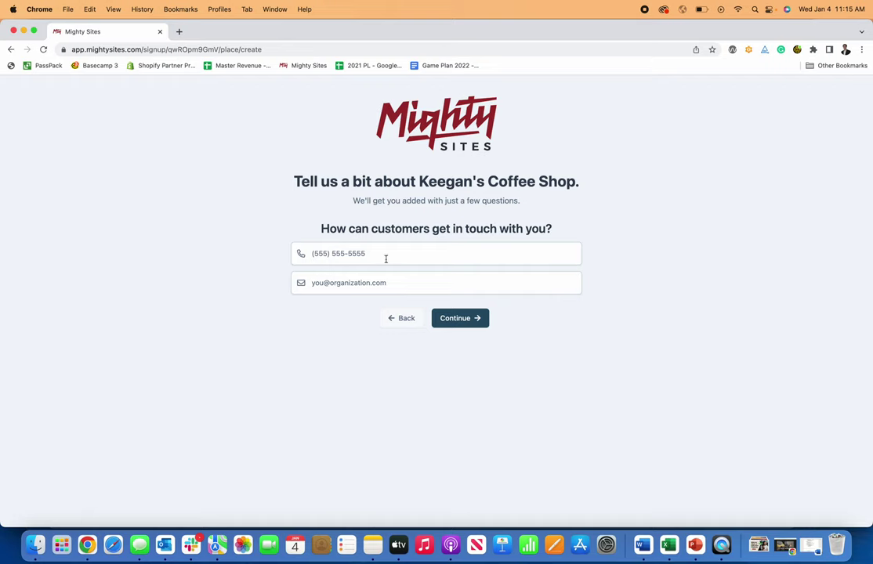
- Enter the shop's contact phone number and e-mail address and submit them
{"action": "left_click", "coordinate": [385, 255]}
{"action": "type", "text": "777-777-7777"}
{"action": "left_click", "coordinate": [382, 279]}
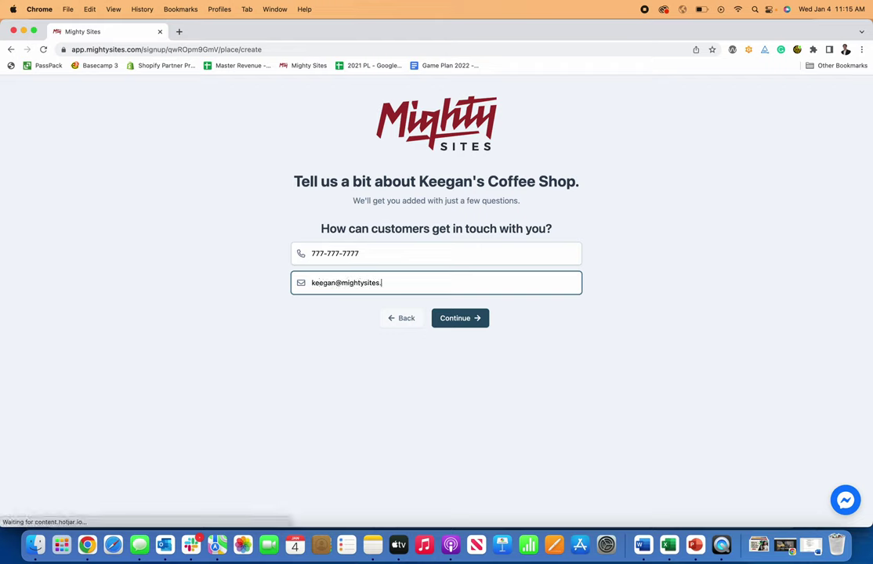
{"action": "left_click", "coordinate": [460, 320]}
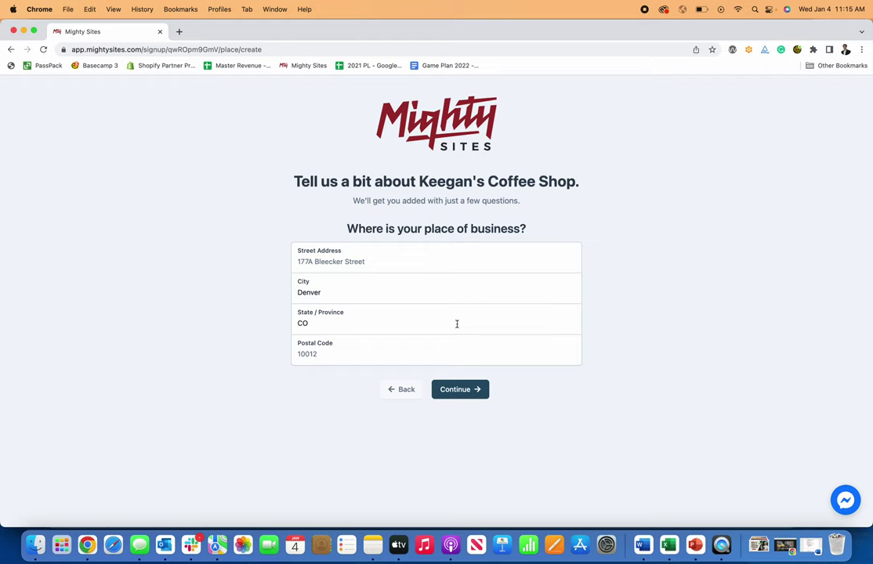
- Fill in the business street address and postal code and submit the address
{"action": "left_click", "coordinate": [383, 259]}
{"action": "type", "text": "123 Test Street"}
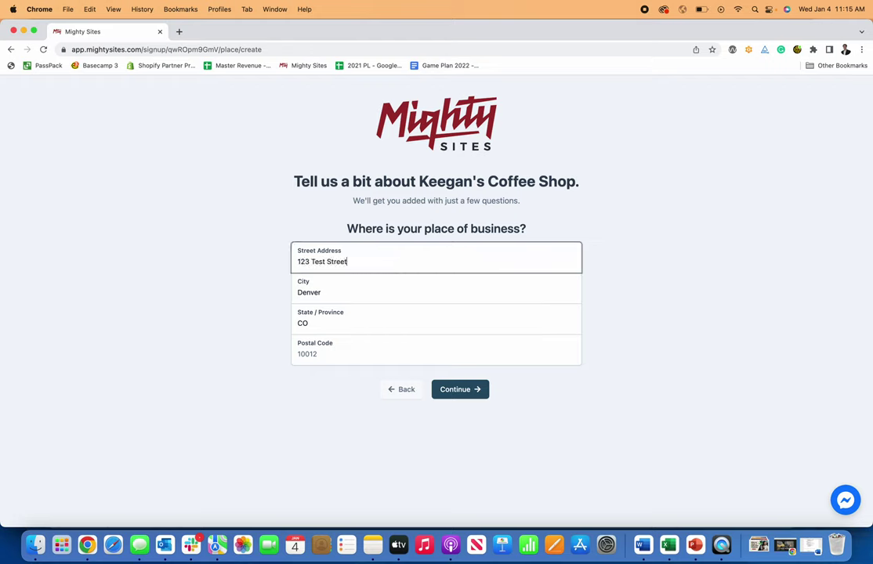
{"action": "left_click", "coordinate": [343, 350]}
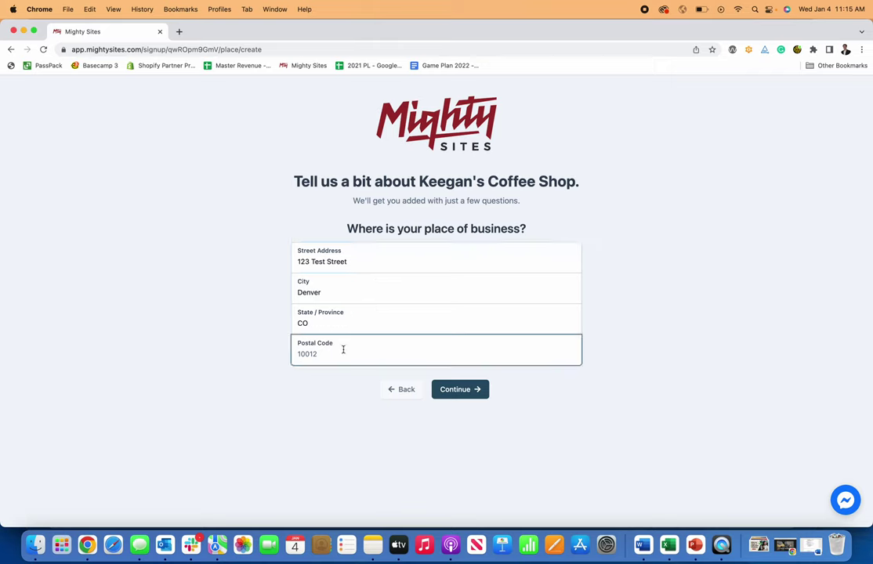
{"action": "type", "text": "10012"}
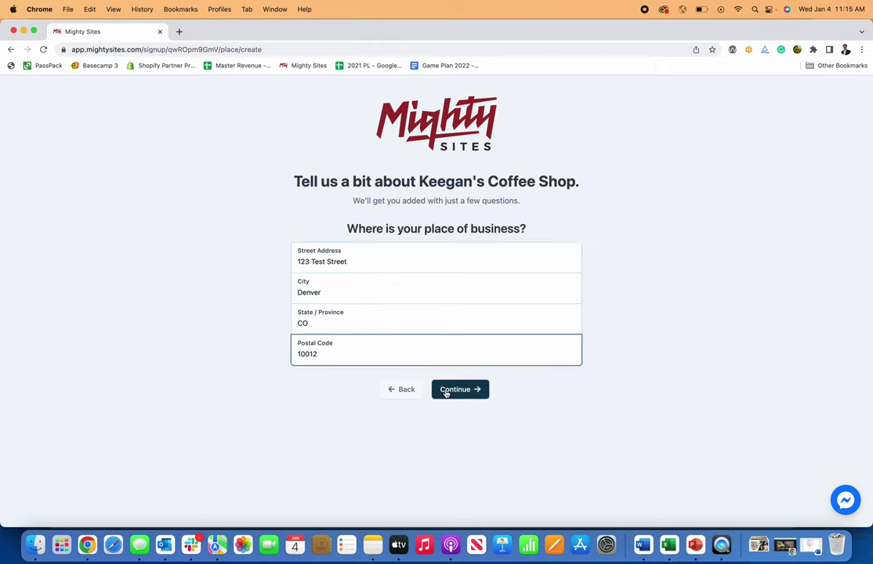
{"action": "left_click", "coordinate": [446, 390]}
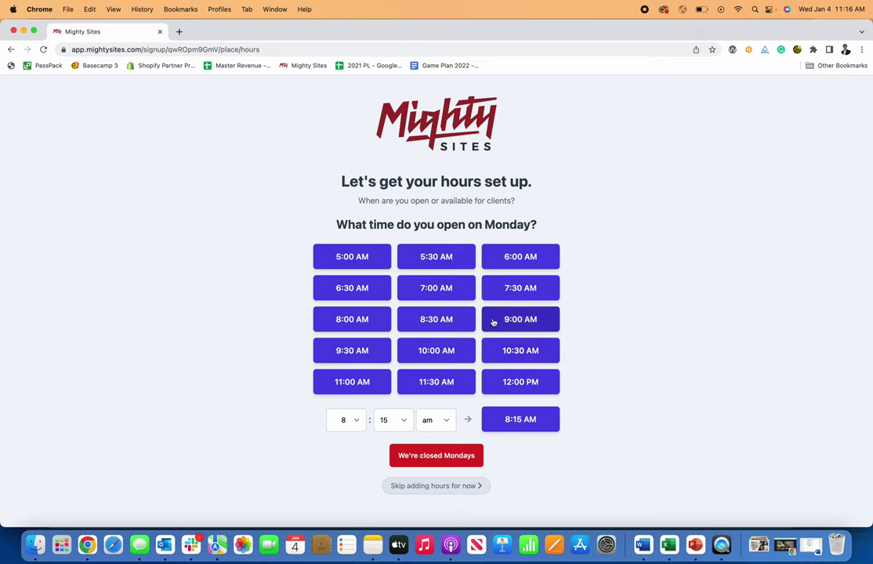
- Set Monday through Friday hours to 6:00 AM–4:30 PM
{"action": "left_click", "coordinate": [513, 262]}
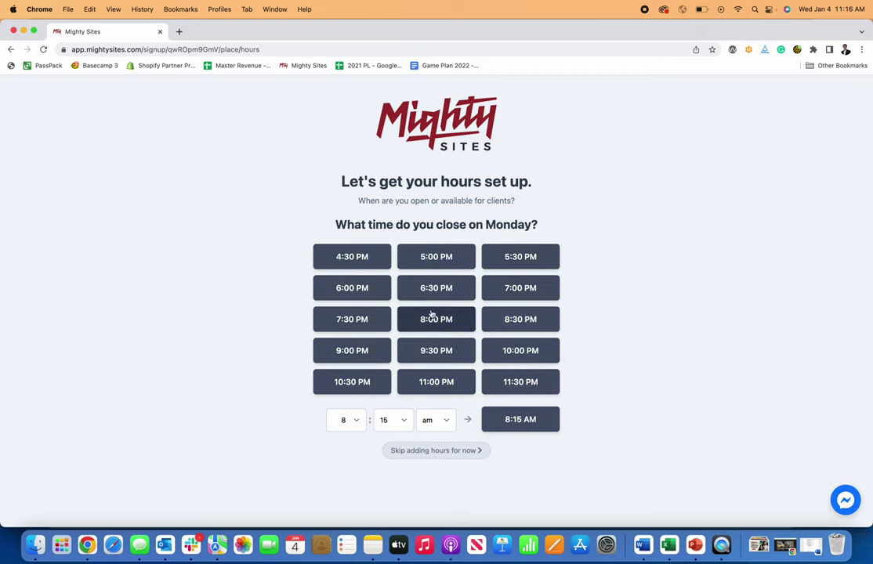
{"action": "left_click", "coordinate": [351, 258]}
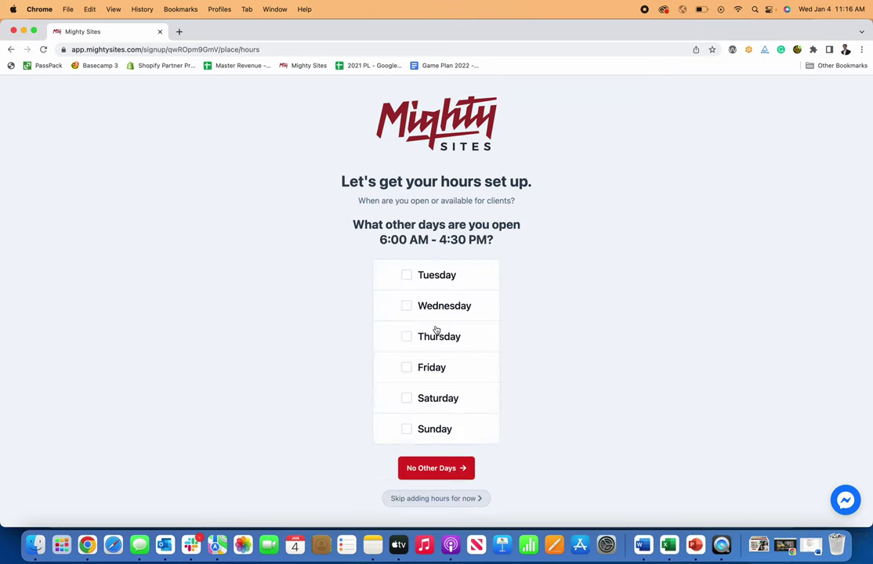
{"action": "left_click", "coordinate": [406, 275]}
{"action": "left_click", "coordinate": [406, 306]}
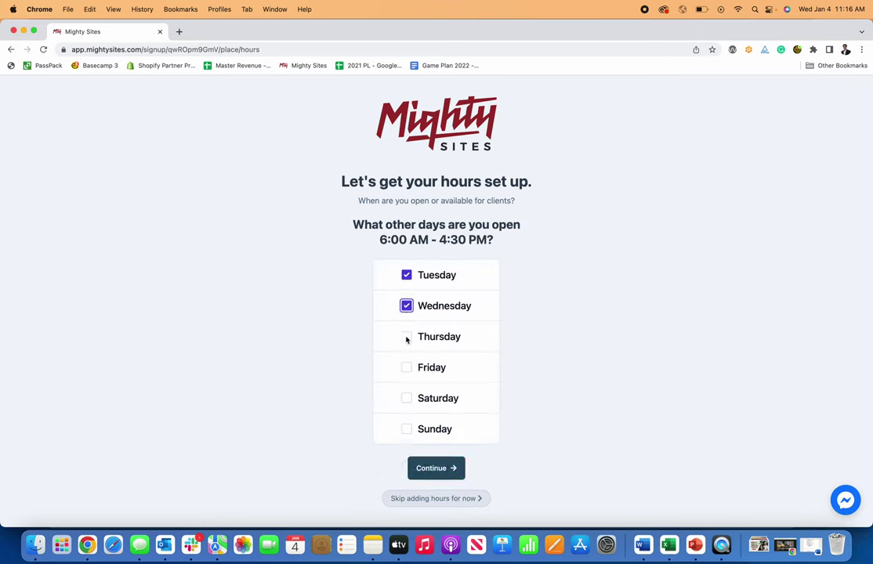
{"action": "left_click", "coordinate": [405, 337]}
{"action": "left_click", "coordinate": [406, 368]}
{"action": "left_click", "coordinate": [423, 470]}
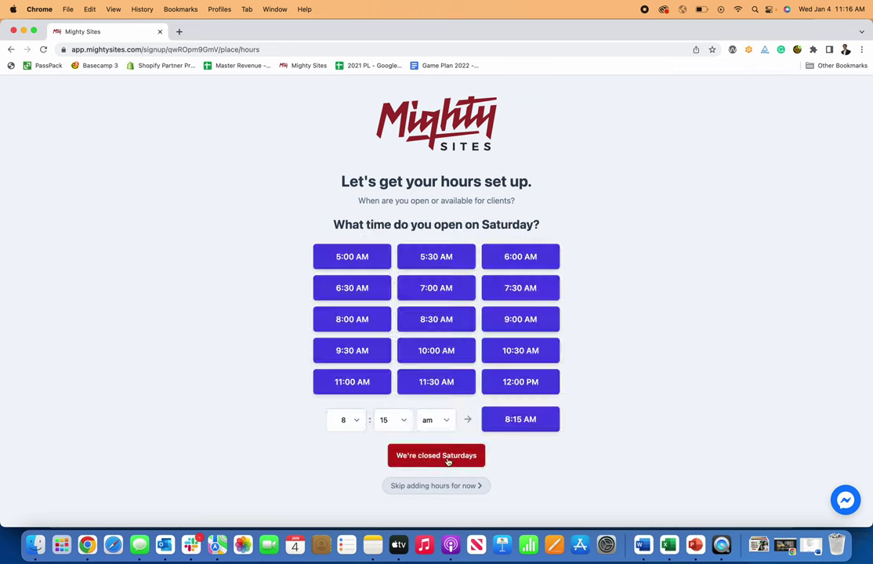
- Set Saturday alone to 6:30 AM–5:00 PM and mark the shop closed on Sundays
{"action": "left_click", "coordinate": [356, 298]}
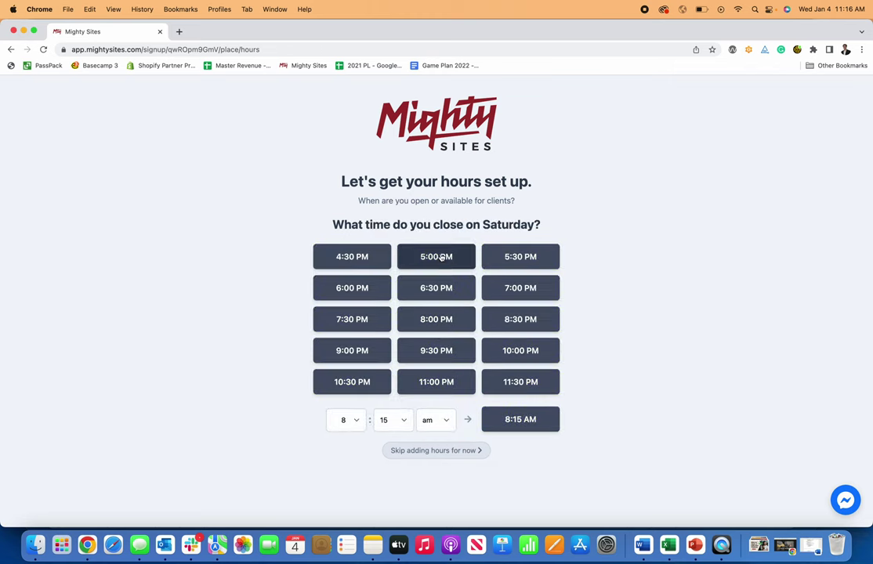
{"action": "left_click", "coordinate": [445, 257]}
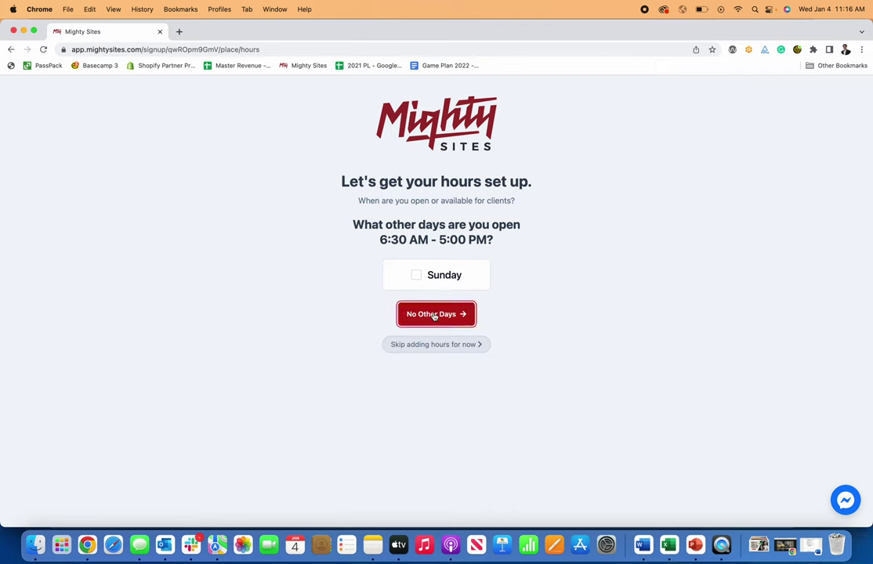
{"action": "left_click", "coordinate": [432, 316]}
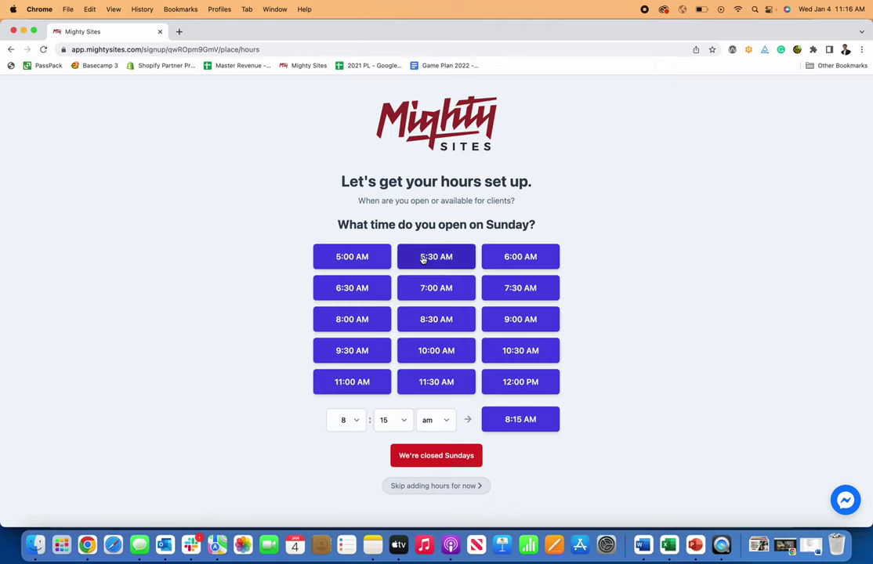
{"action": "left_click", "coordinate": [451, 464]}
{"action": "scroll", "coordinate": [451, 345], "scroll_direction": "down", "scroll_amount": 1}
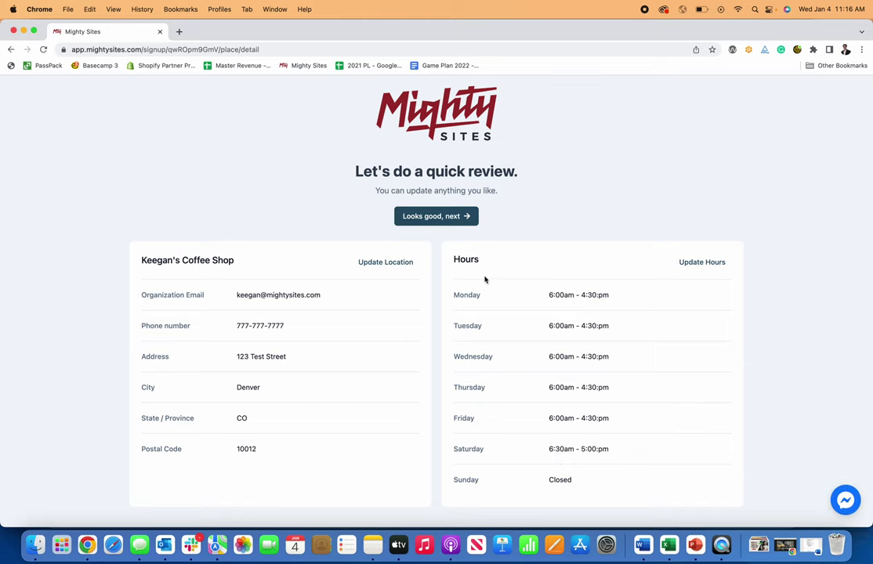
- Approve the review page and scroll through the generated Keegan's Coffee Shop site
{"action": "left_click", "coordinate": [461, 224]}
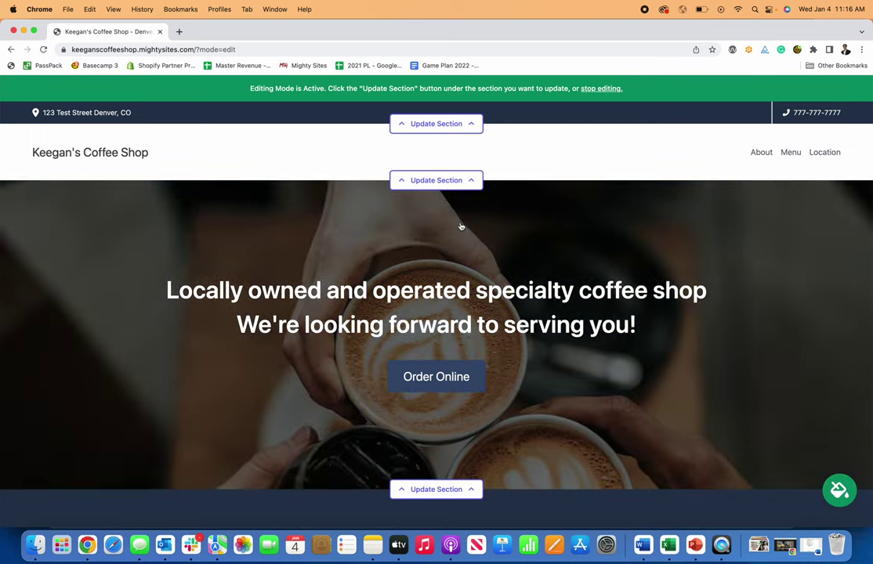
{"action": "scroll", "coordinate": [461, 226], "scroll_direction": "down", "scroll_amount": 10}
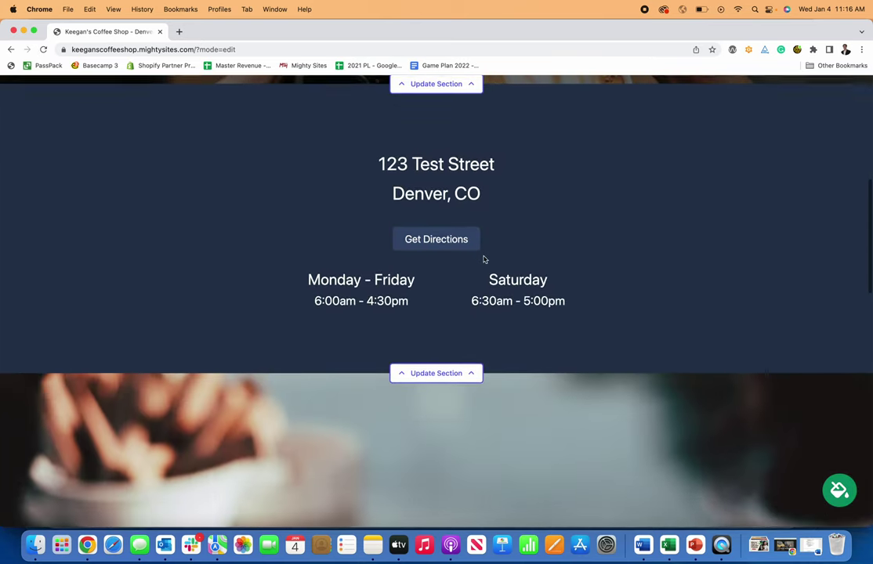
{"action": "scroll", "coordinate": [483, 259], "scroll_direction": "down", "scroll_amount": 8}
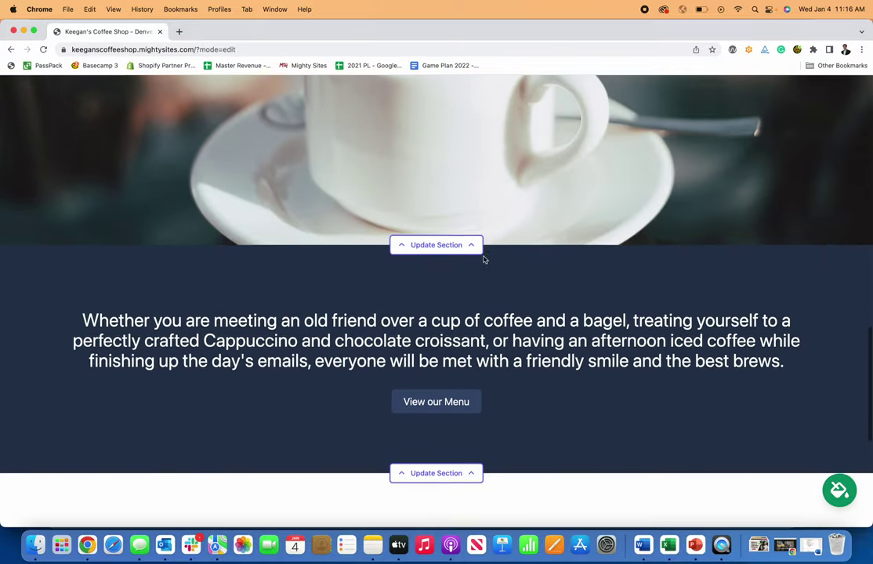
{"action": "scroll", "coordinate": [483, 259], "scroll_direction": "down", "scroll_amount": 5}
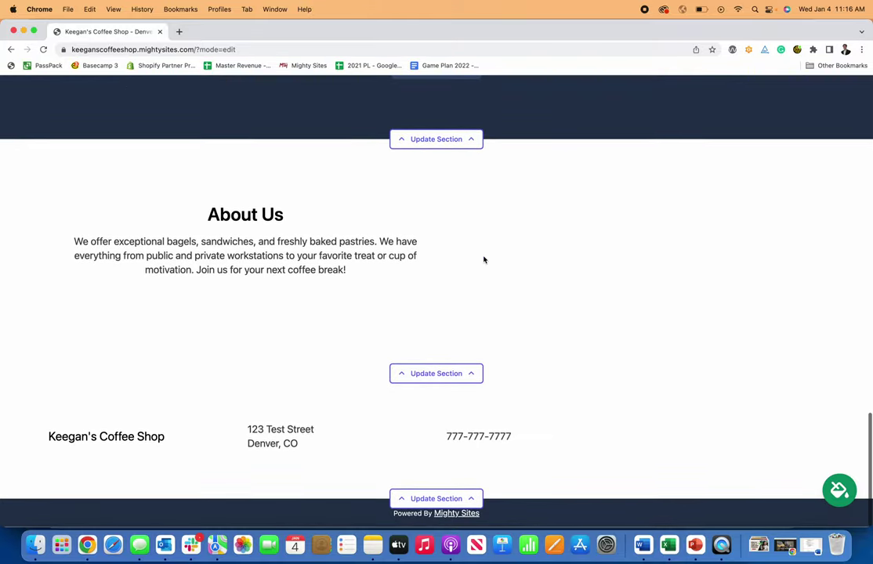
{"action": "scroll", "coordinate": [484, 260], "scroll_direction": "up", "scroll_amount": 2}
{"action": "scroll", "coordinate": [484, 259], "scroll_direction": "up", "scroll_amount": 10}
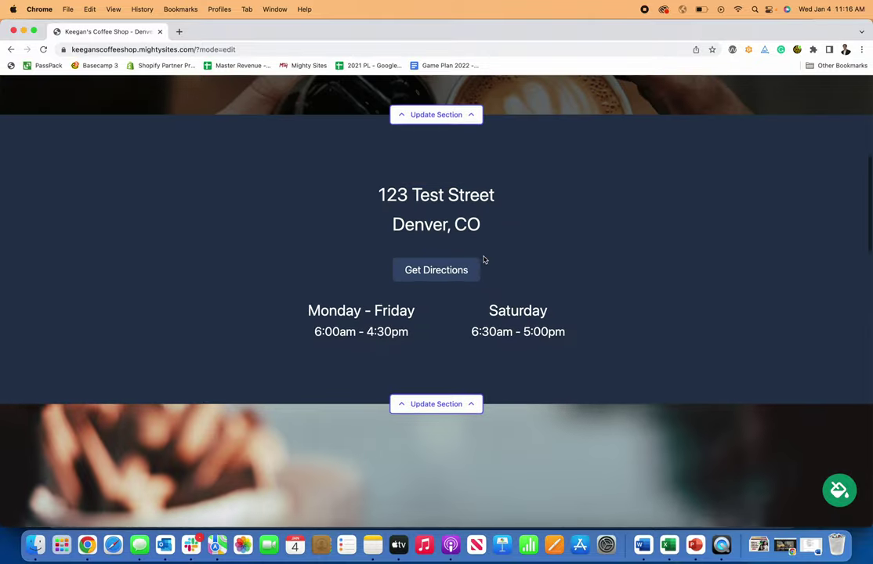
{"action": "scroll", "coordinate": [483, 257], "scroll_direction": "up", "scroll_amount": 5}
{"action": "scroll", "coordinate": [483, 257], "scroll_direction": "down", "scroll_amount": 6}
{"action": "scroll", "coordinate": [484, 256], "scroll_direction": "up", "scroll_amount": 8}
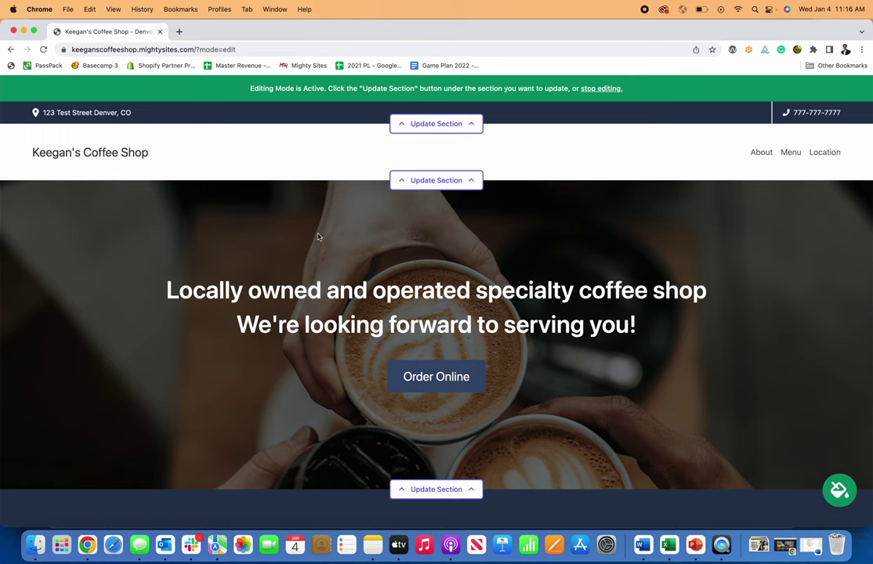
{"action": "scroll", "coordinate": [318, 236], "scroll_direction": "up", "scroll_amount": 2}
- Show the email in the header and save Facebook and Instagram (instagram.com/mightysites) links
{"action": "left_click", "coordinate": [439, 128]}
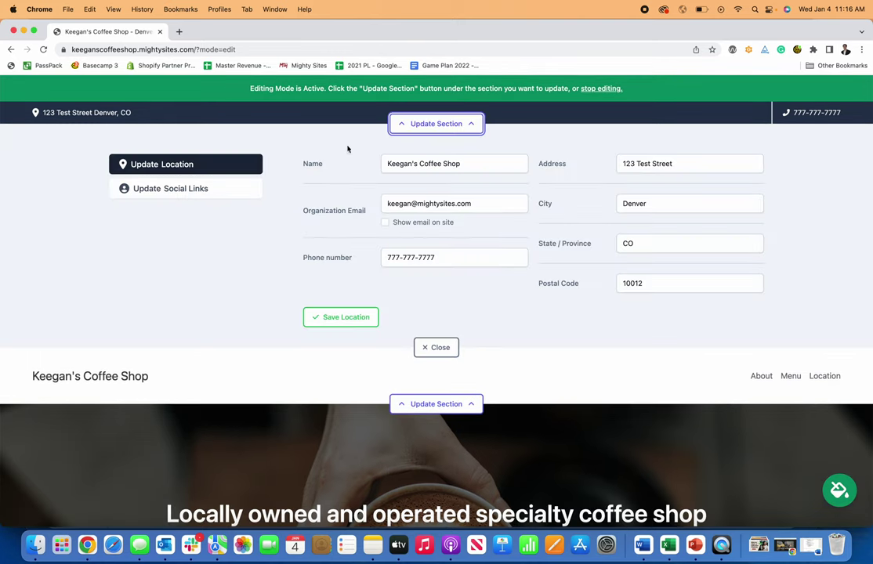
{"action": "left_click", "coordinate": [384, 223]}
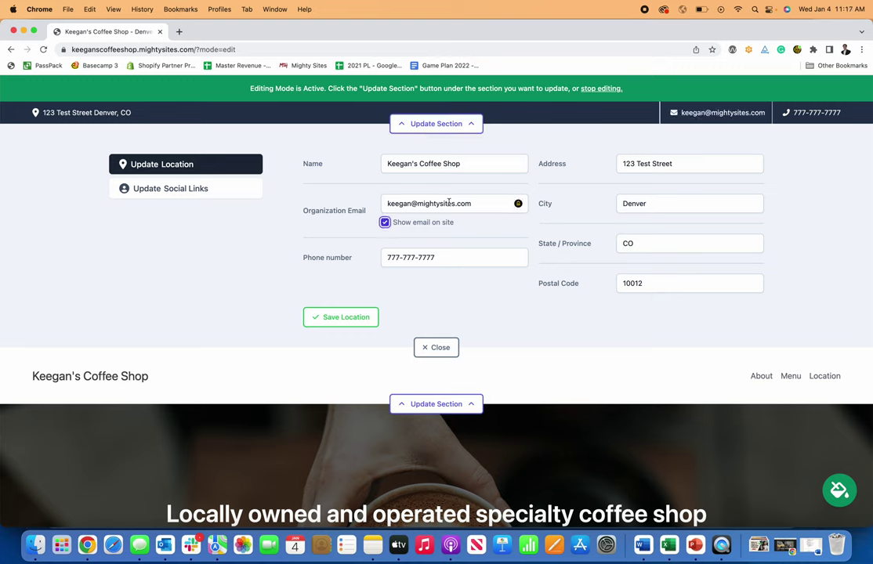
{"action": "left_click", "coordinate": [142, 188]}
{"action": "left_click", "coordinate": [625, 205]}
{"action": "type", "text": "facebook.com/mightysites"}
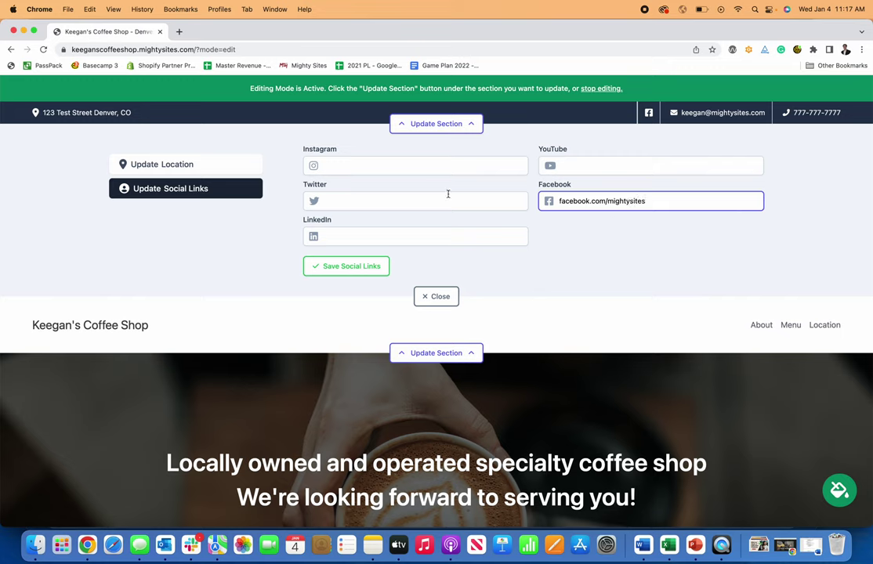
{"action": "left_click", "coordinate": [421, 166]}
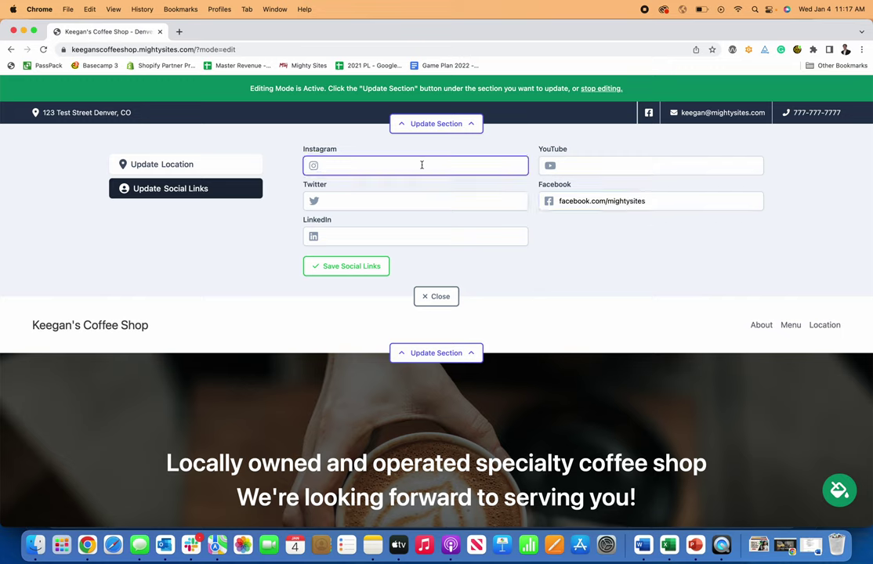
{"action": "type", "text": "instagram.com/mightysites"}
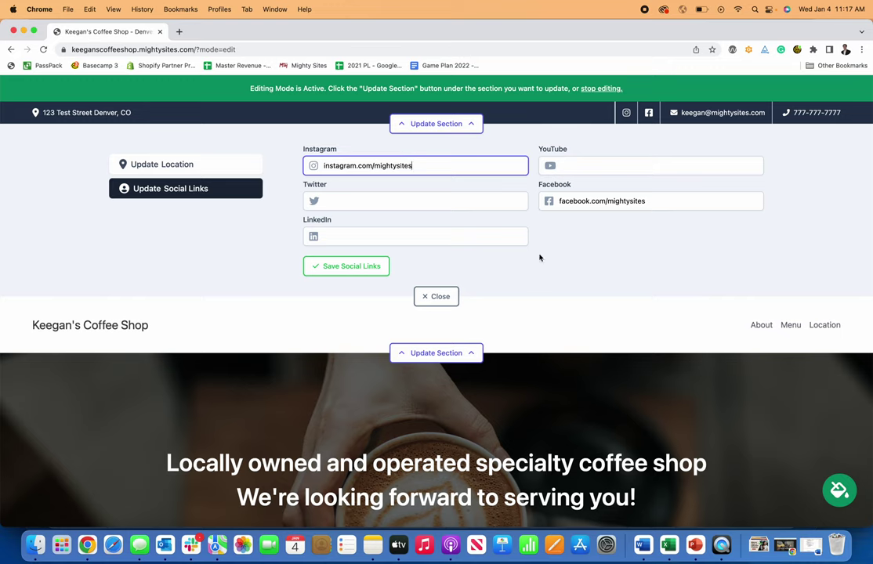
{"action": "left_click", "coordinate": [345, 266]}
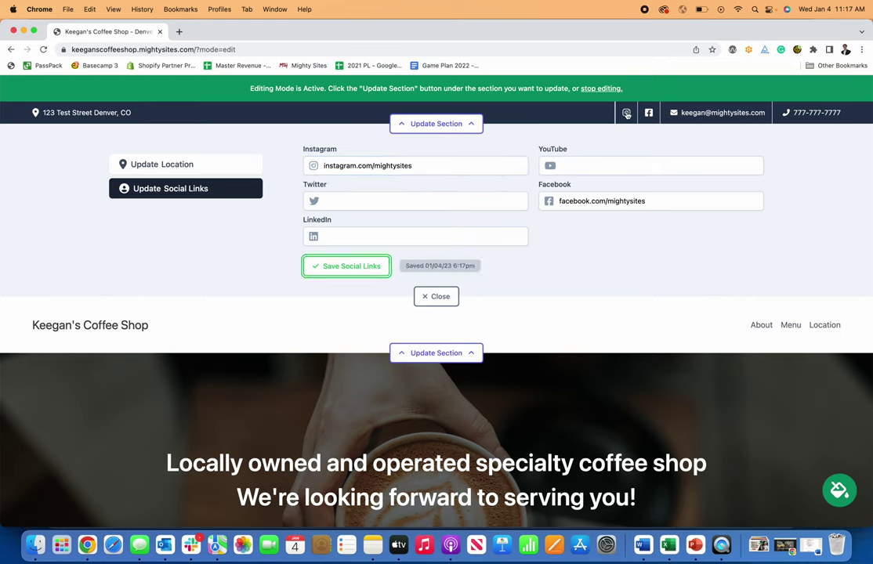
{"action": "left_click", "coordinate": [415, 124]}
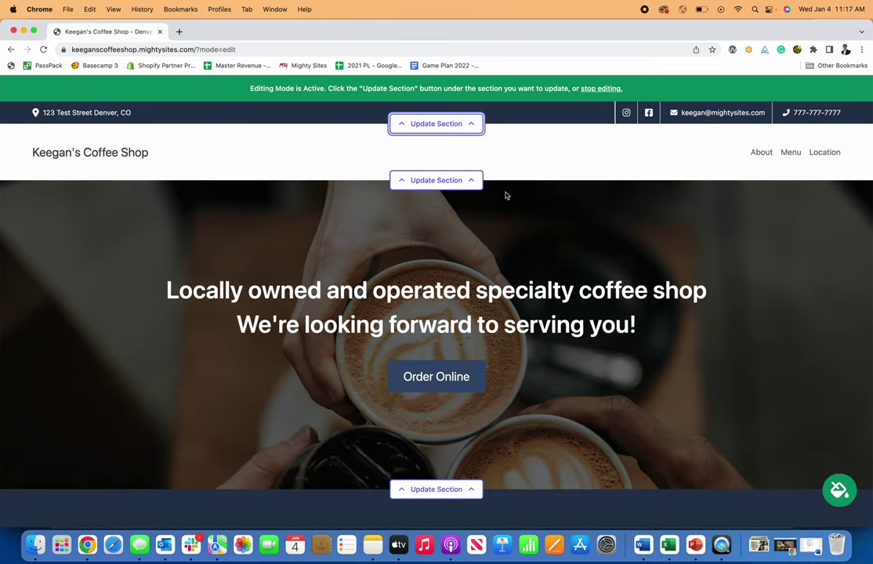
- Start a new header menu item named 'Navigation'
{"action": "left_click", "coordinate": [437, 180]}
{"action": "scroll", "coordinate": [165, 202], "scroll_direction": "down", "scroll_amount": 1}
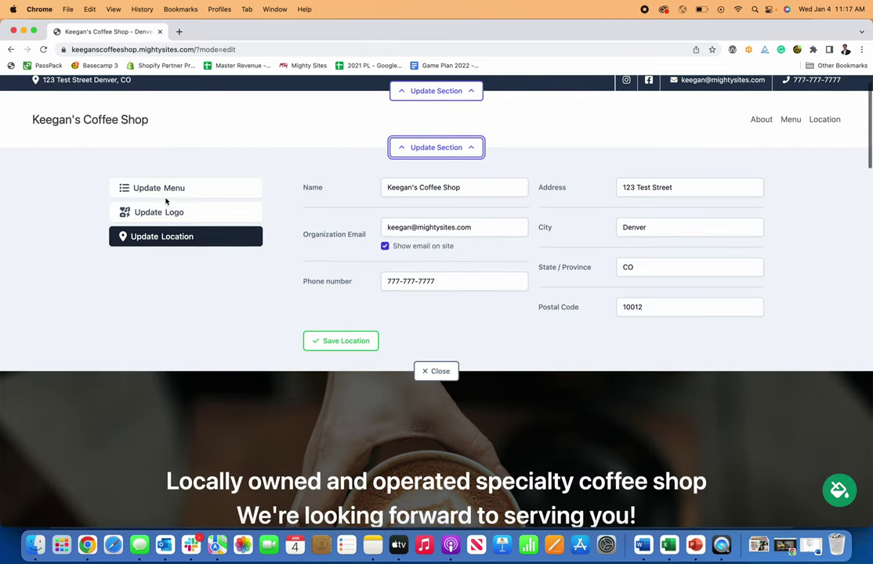
{"action": "left_click", "coordinate": [166, 194]}
{"action": "scroll", "coordinate": [772, 169], "scroll_direction": "up", "scroll_amount": 1}
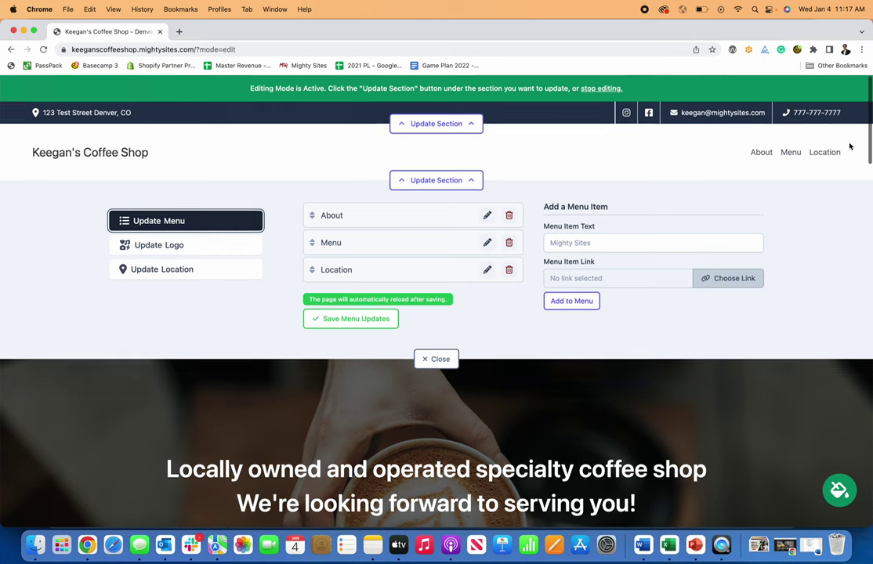
{"action": "left_click", "coordinate": [627, 238]}
{"action": "type", "text": "Navigation"}
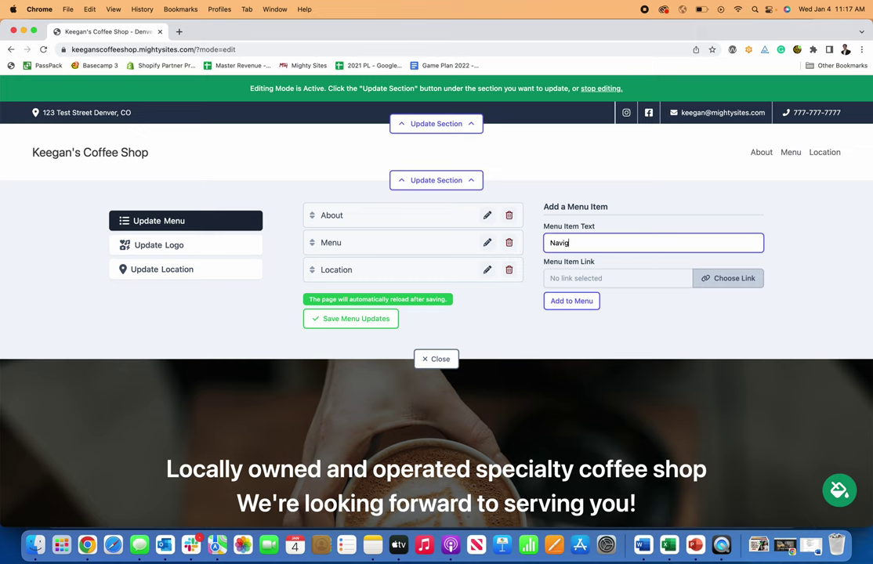
- Link Navigation to the Home page's About section, add it to the menu and save
{"action": "left_click", "coordinate": [709, 286]}
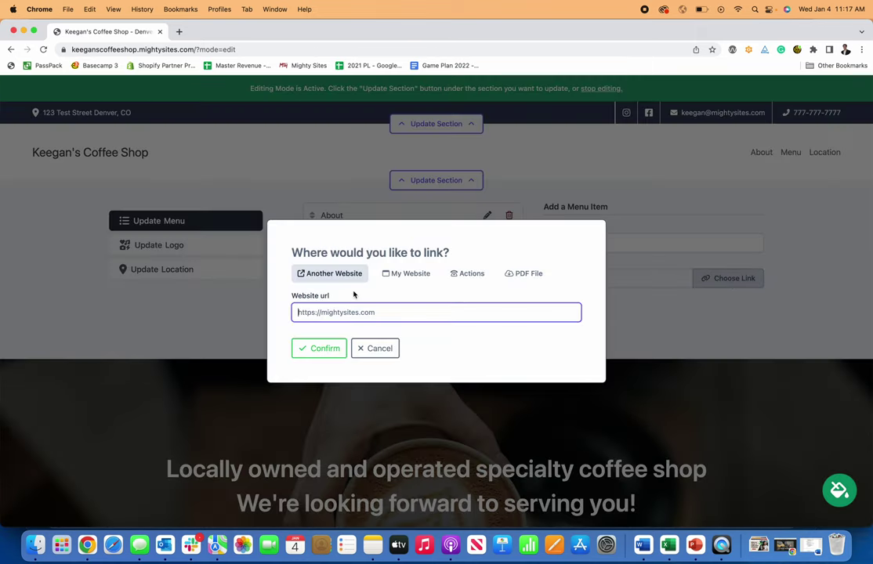
{"action": "left_click", "coordinate": [410, 274]}
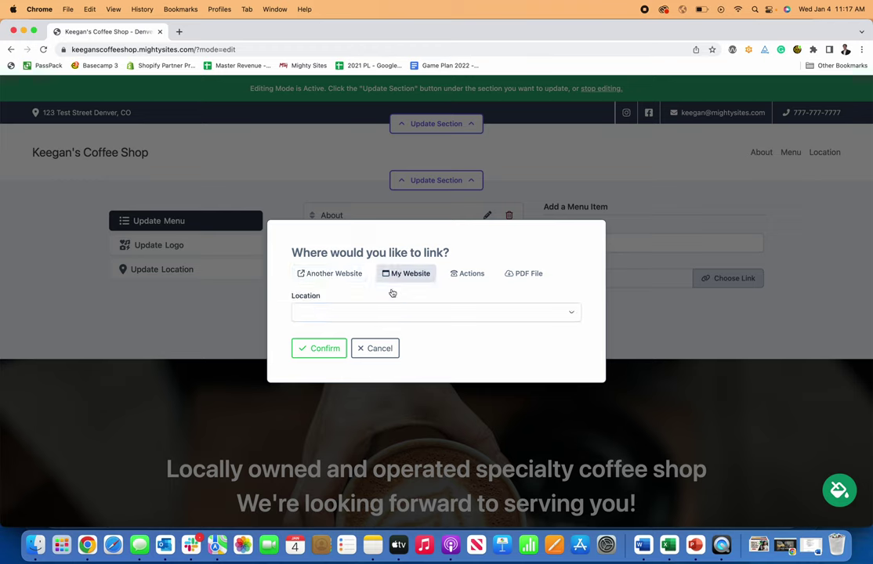
{"action": "left_click", "coordinate": [471, 276]}
{"action": "left_click", "coordinate": [533, 212]}
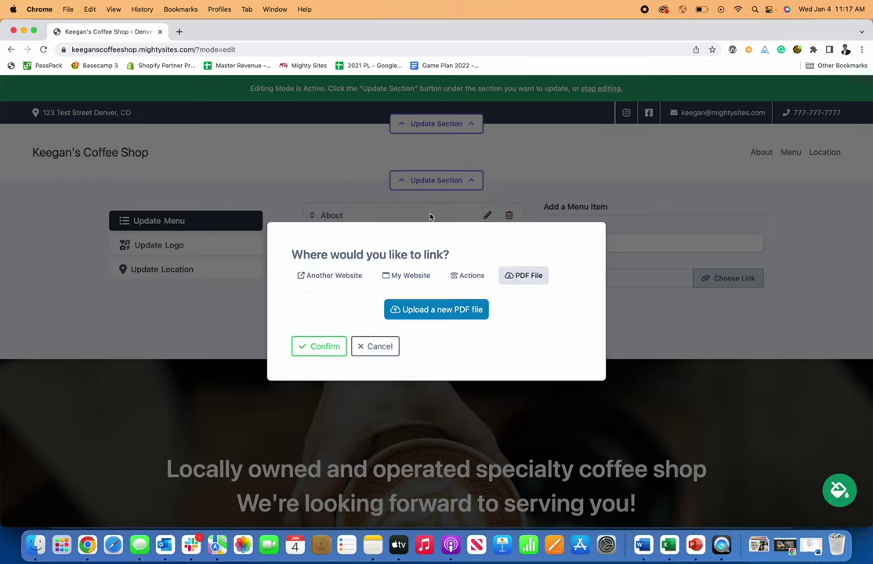
{"action": "left_click", "coordinate": [413, 275]}
{"action": "left_click", "coordinate": [460, 314]}
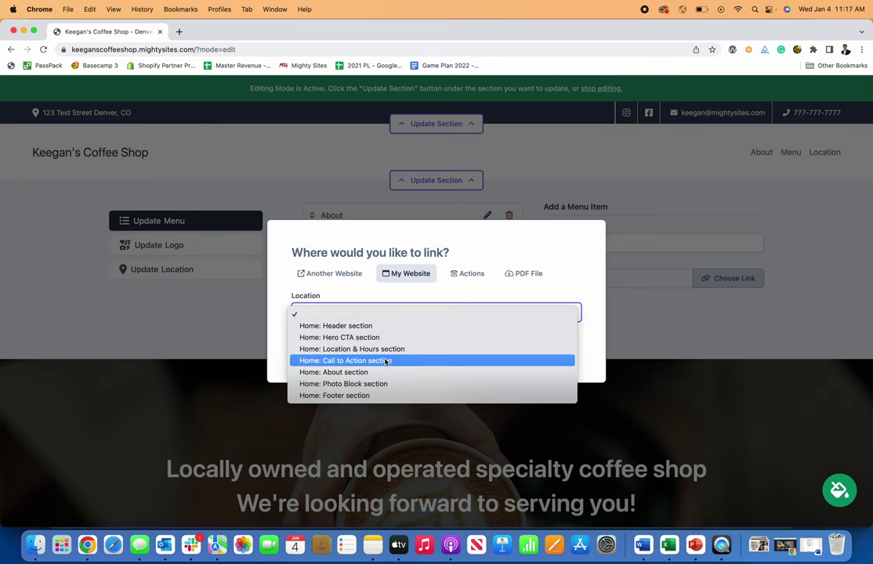
{"action": "left_click", "coordinate": [364, 372]}
{"action": "left_click", "coordinate": [320, 350]}
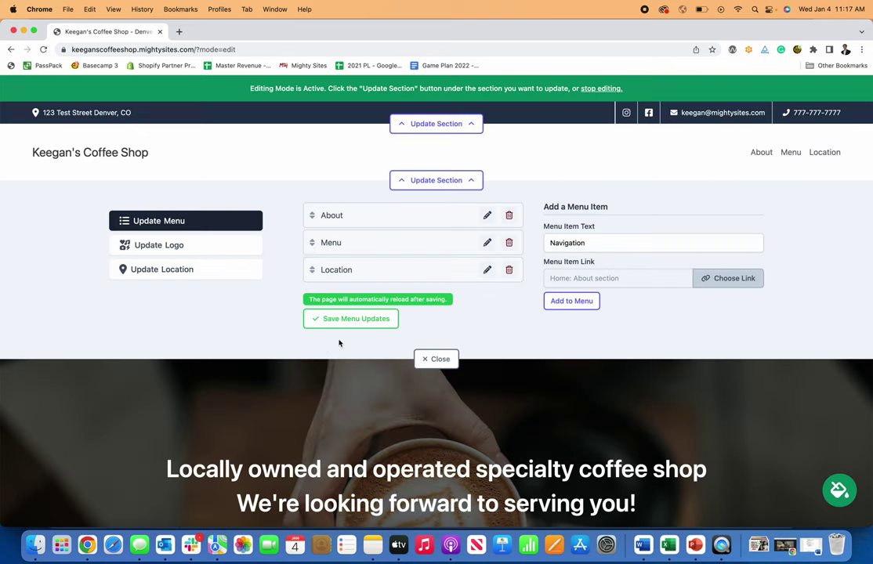
{"action": "left_click", "coordinate": [572, 301]}
{"action": "left_click", "coordinate": [381, 347]}
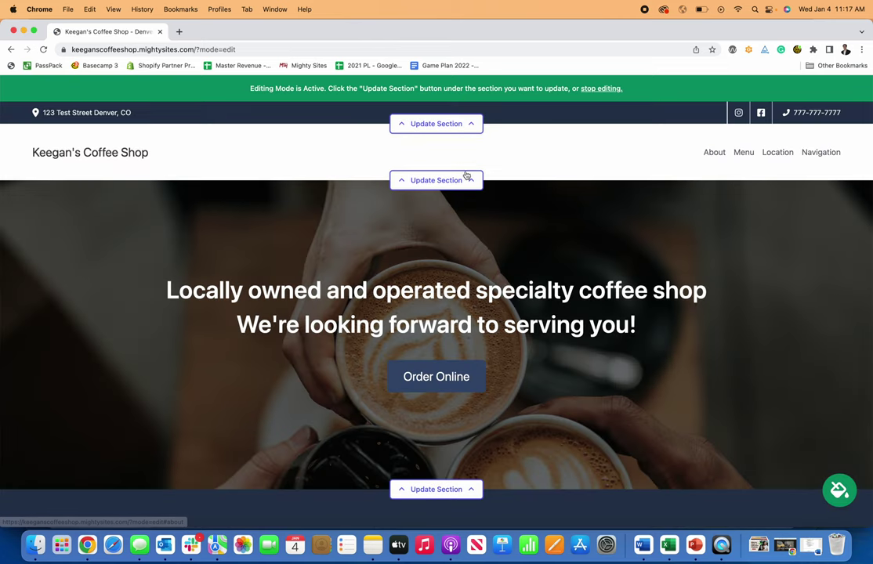
- Open the header's Update Logo panel, browsing for a file but cancelling the dialog
{"action": "left_click", "coordinate": [436, 181]}
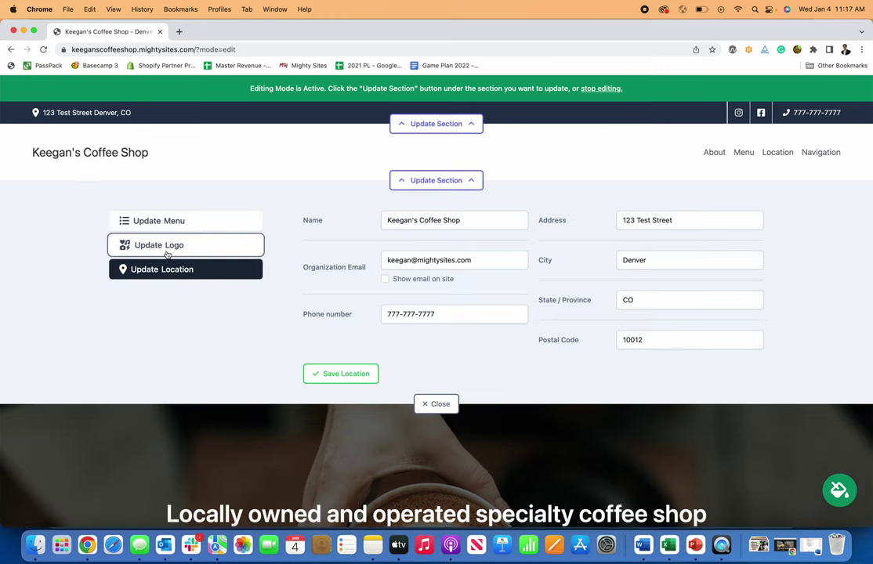
{"action": "left_click", "coordinate": [167, 248]}
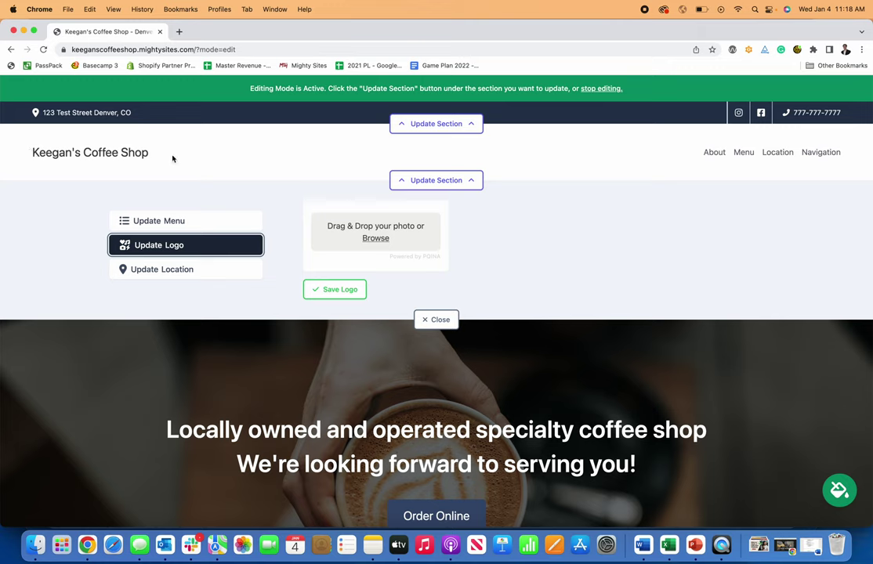
{"action": "left_click", "coordinate": [375, 238]}
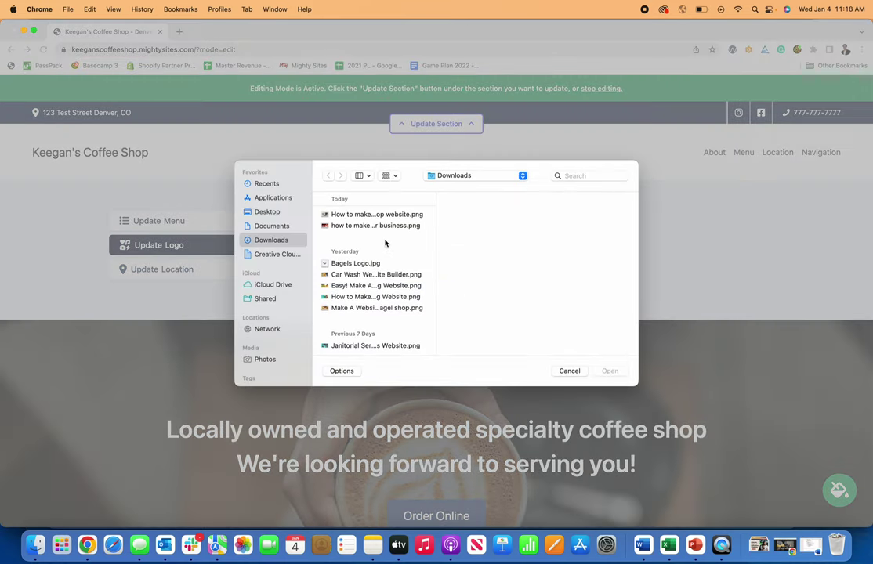
{"action": "left_click", "coordinate": [574, 373]}
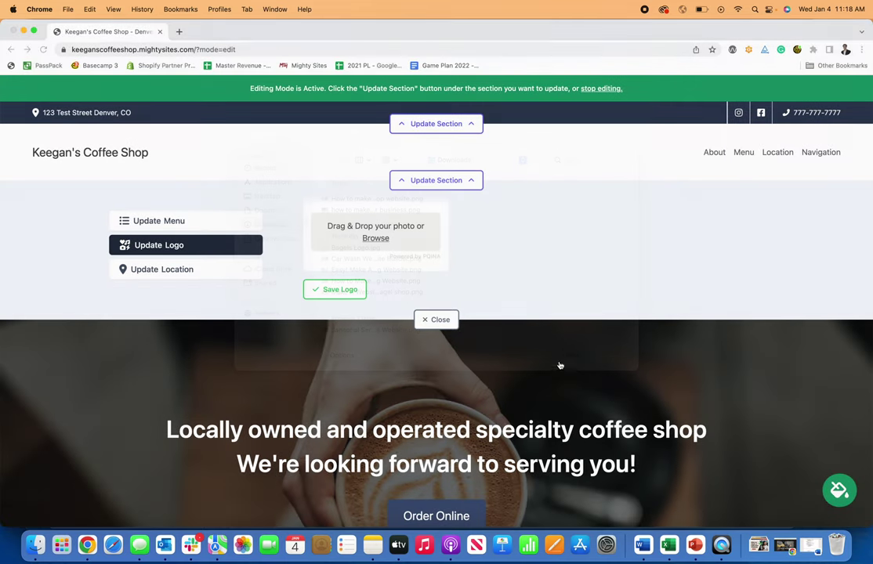
- In Canva, start a logo design from the coffee Coffee Shop ESTD 1996 template
{"action": "left_click", "coordinate": [180, 32]}
{"action": "type", "text": "can"}
{"action": "key", "text": "Return"}
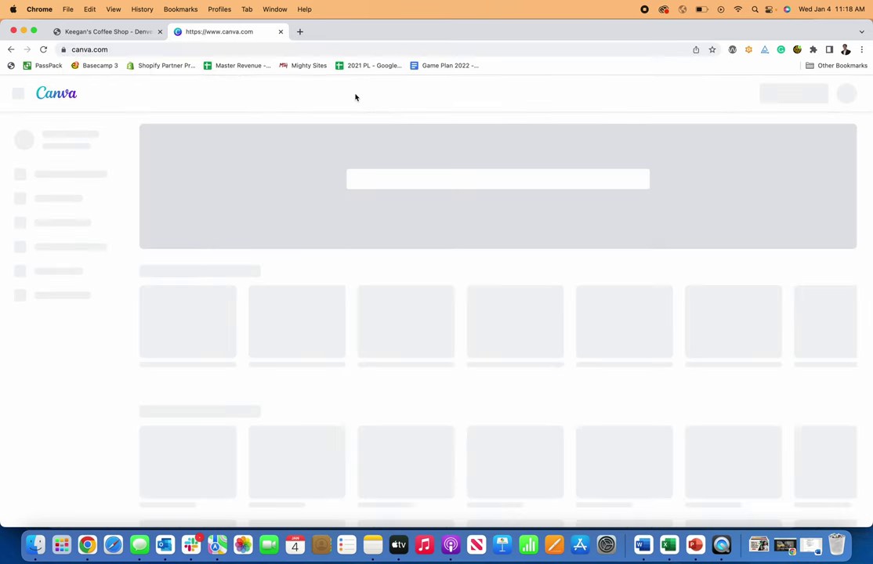
{"action": "left_click", "coordinate": [772, 96]}
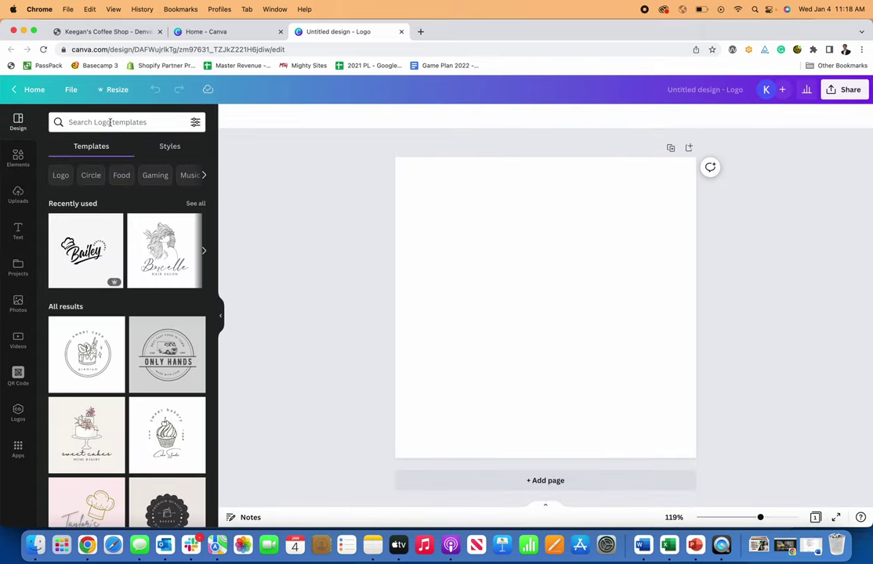
{"action": "left_click", "coordinate": [109, 123]}
{"action": "type", "text": "coffee"}
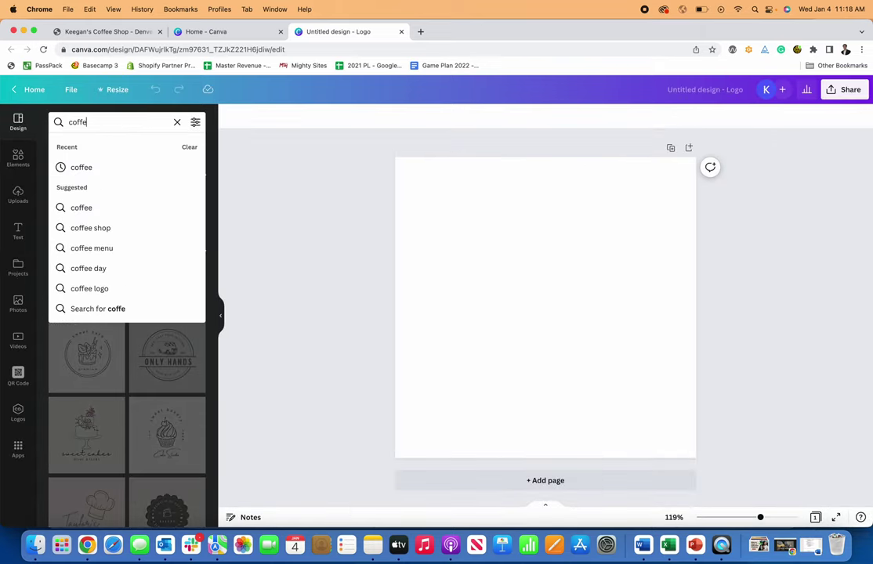
{"action": "key", "text": "Return"}
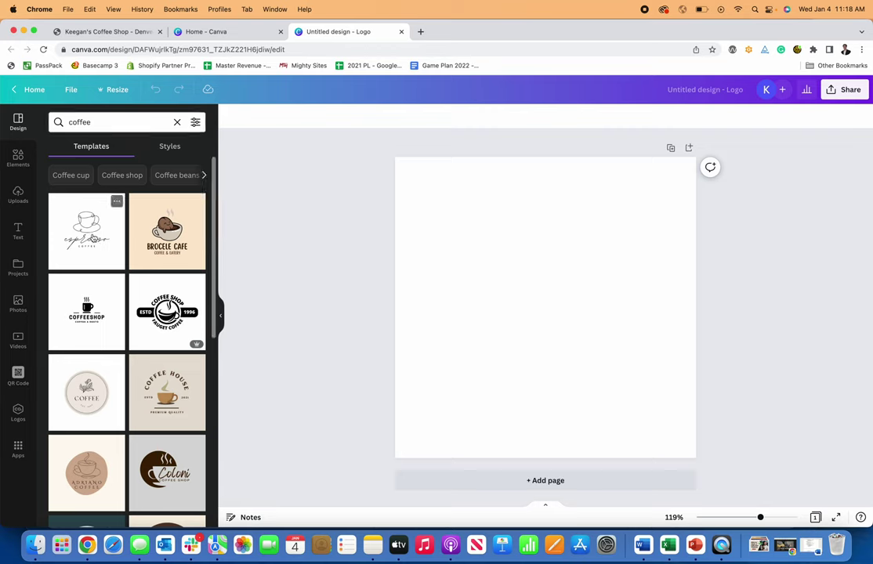
{"action": "scroll", "coordinate": [141, 330], "scroll_direction": "down", "scroll_amount": 2}
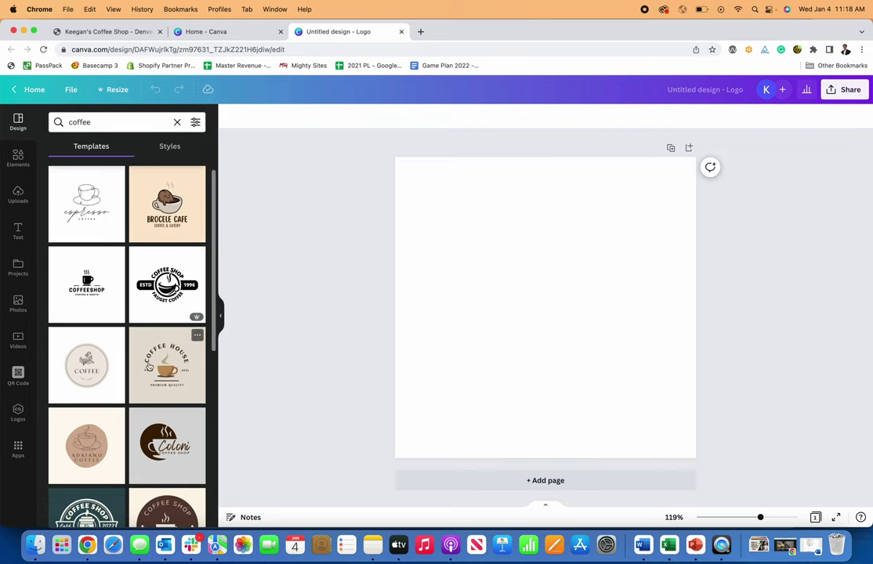
{"action": "left_click_drag", "start_coordinate": [167, 284], "coordinate": [424, 257]}
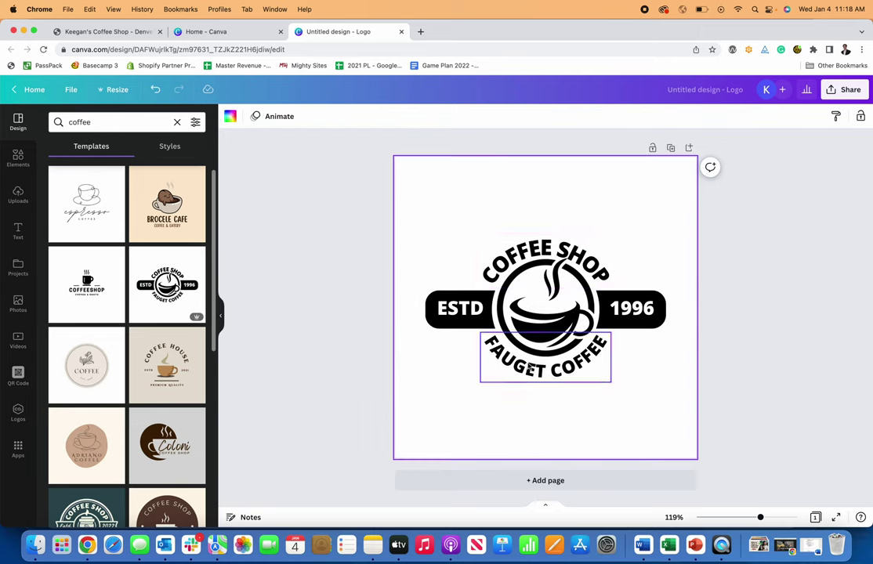
- Rename the design to 'coffee shop logo' and download it as a JPG
{"action": "left_click", "coordinate": [725, 92]}
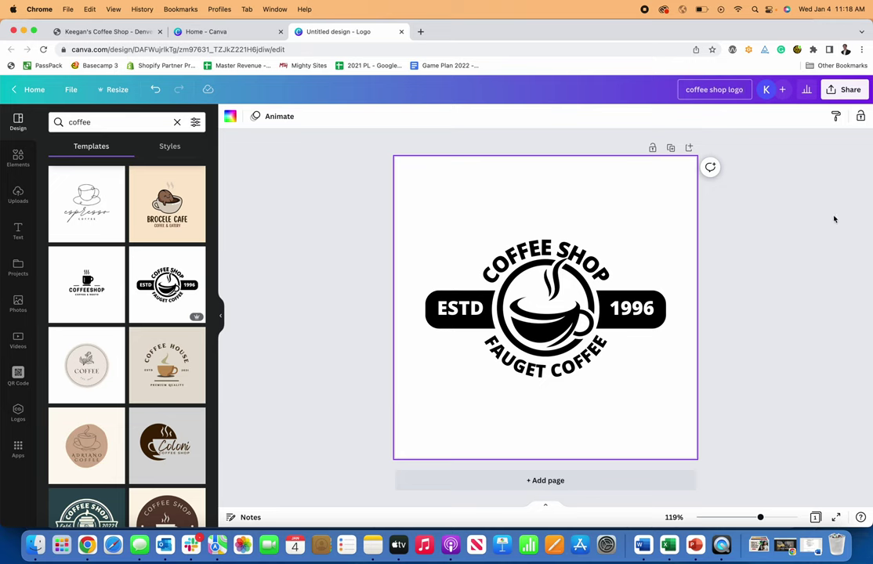
{"action": "left_click", "coordinate": [847, 89]}
{"action": "left_click", "coordinate": [743, 330]}
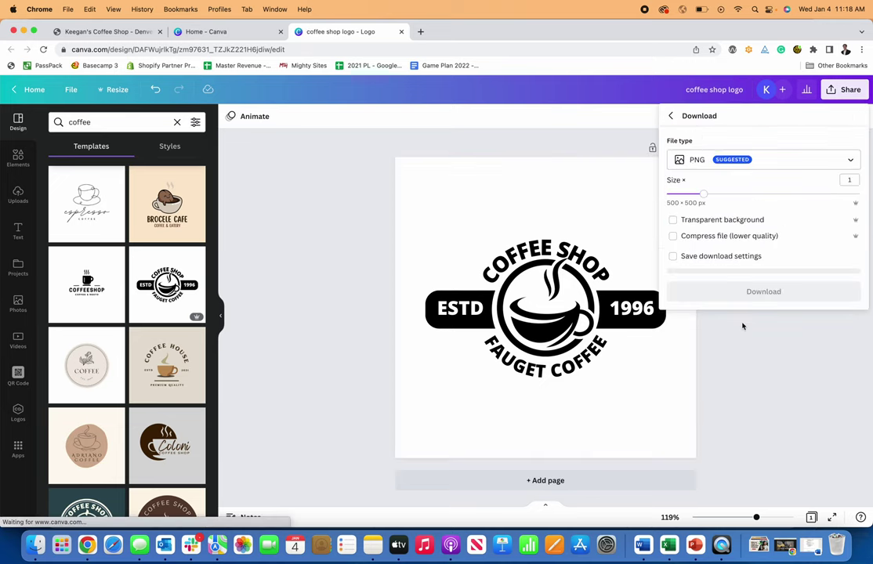
{"action": "left_click", "coordinate": [707, 161]}
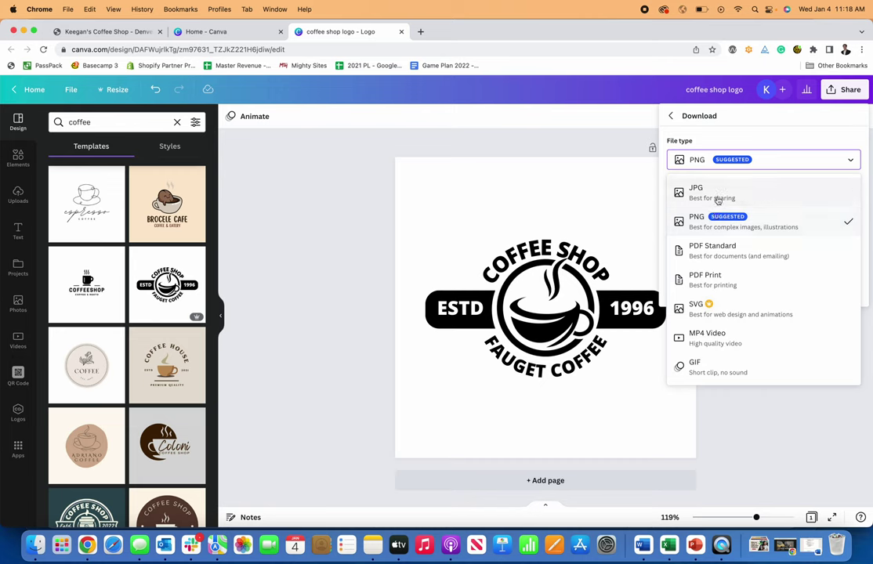
{"action": "left_click", "coordinate": [718, 200]}
{"action": "left_click", "coordinate": [750, 293]}
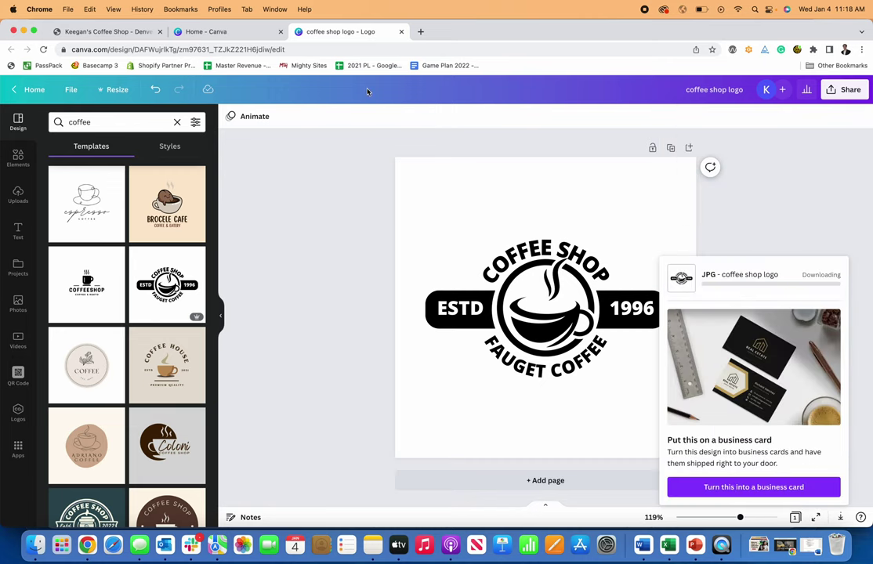
{"action": "left_click", "coordinate": [96, 33]}
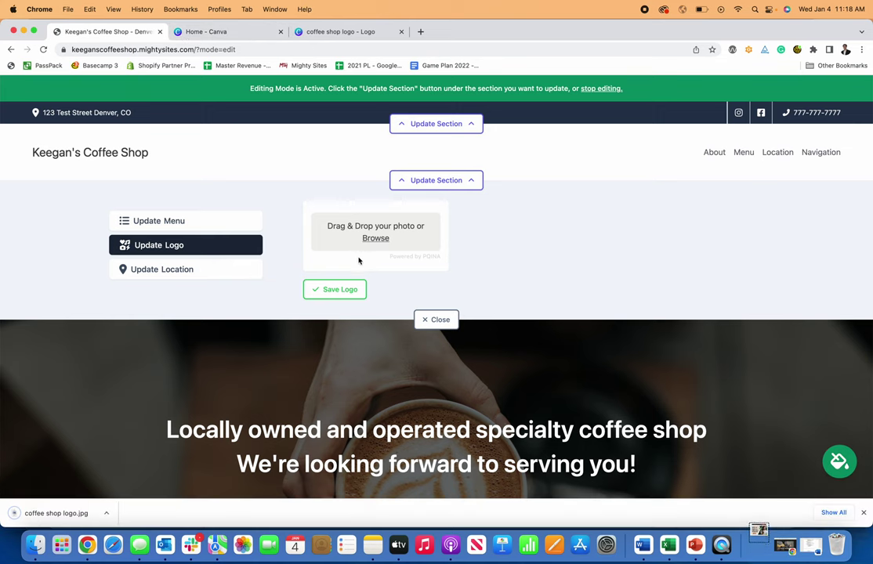
- Upload coffee shop logo.jpg, save it as the header logo, and enlarge it twice
{"action": "left_click", "coordinate": [374, 238]}
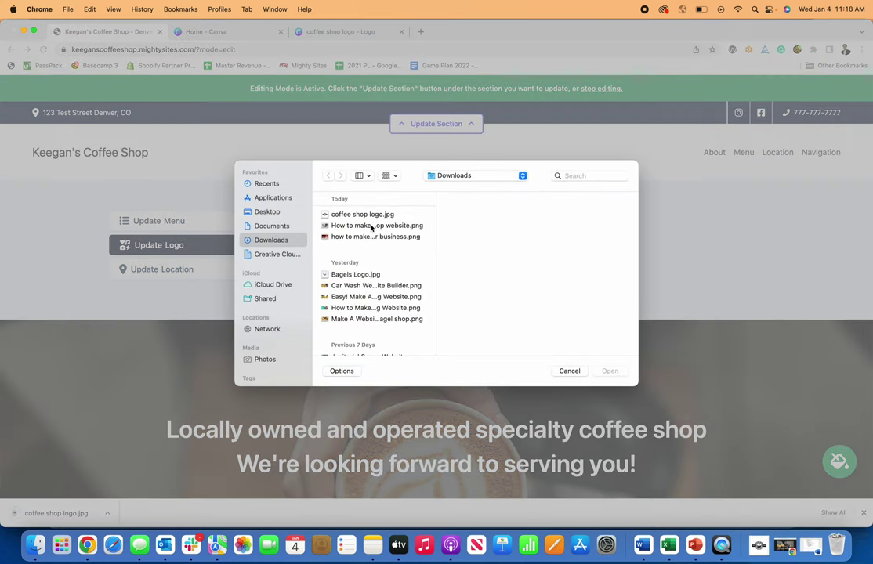
{"action": "left_click", "coordinate": [374, 215]}
{"action": "left_click", "coordinate": [616, 375]}
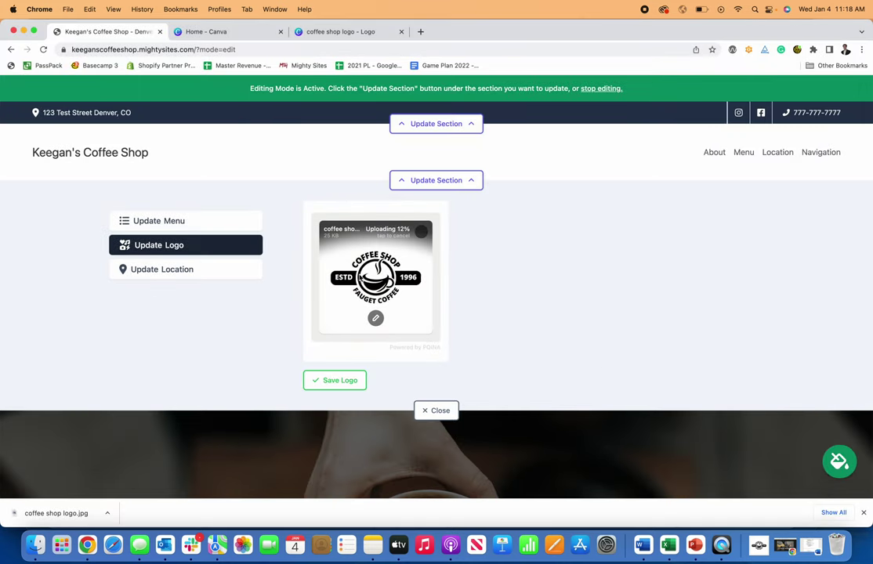
{"action": "left_click", "coordinate": [345, 381]}
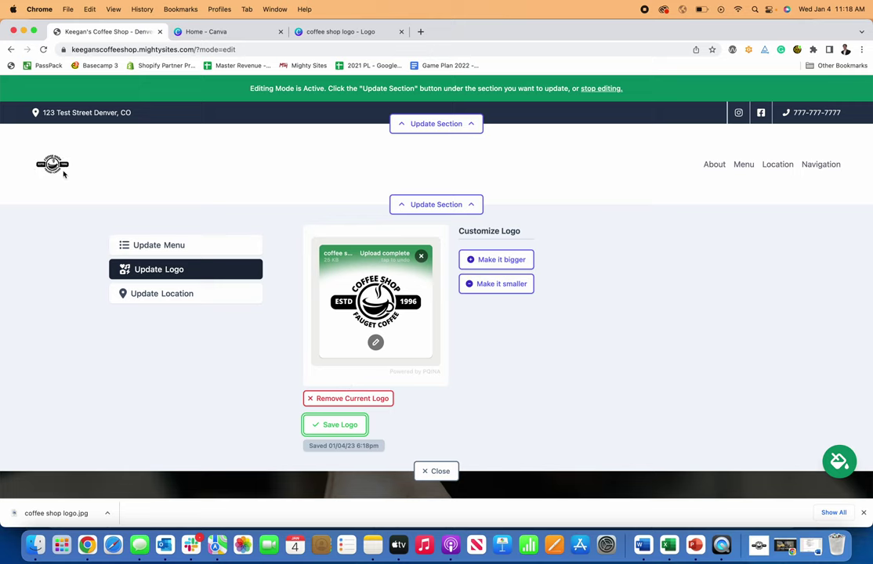
{"action": "left_click", "coordinate": [510, 260]}
{"action": "left_click", "coordinate": [514, 268]}
- Shrink the header logo one step and crop its empty top, bottom, right and left margins
{"action": "left_click", "coordinate": [513, 302]}
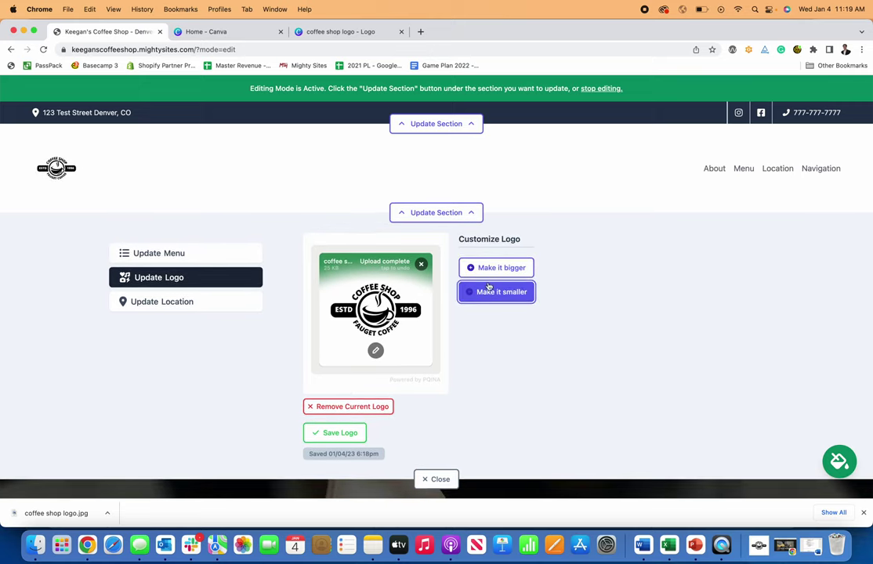
{"action": "left_click", "coordinate": [376, 351]}
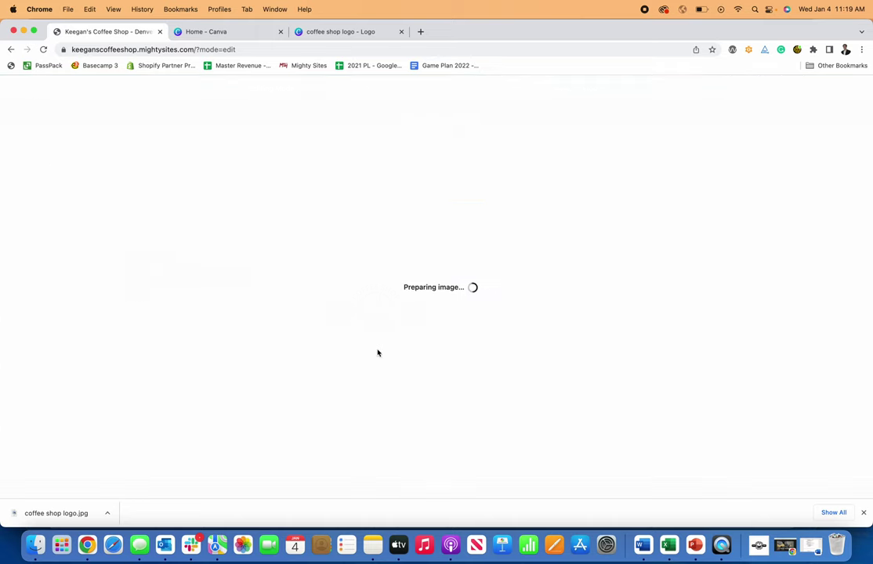
{"action": "left_click_drag", "start_coordinate": [330, 162], "coordinate": [331, 219]}
{"action": "left_click_drag", "start_coordinate": [582, 412], "coordinate": [561, 350]}
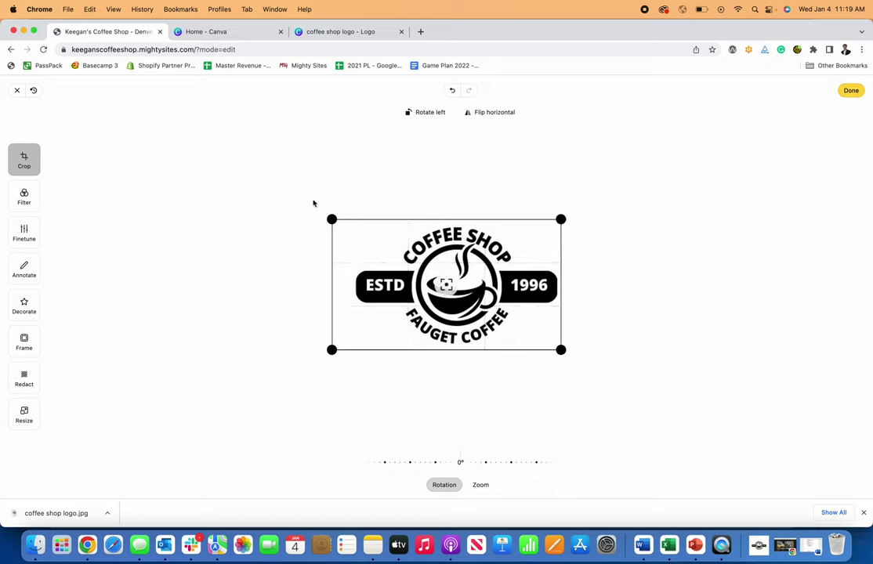
{"action": "left_click_drag", "start_coordinate": [327, 214], "coordinate": [344, 215]}
- Apply the crop, browse the filter, finetune, annotate, decorate, frame and redact options, then return to crop
{"action": "left_click", "coordinate": [24, 196]}
{"action": "left_click", "coordinate": [25, 233]}
{"action": "left_click", "coordinate": [24, 269]}
{"action": "left_click", "coordinate": [26, 305]}
{"action": "left_click", "coordinate": [24, 342]}
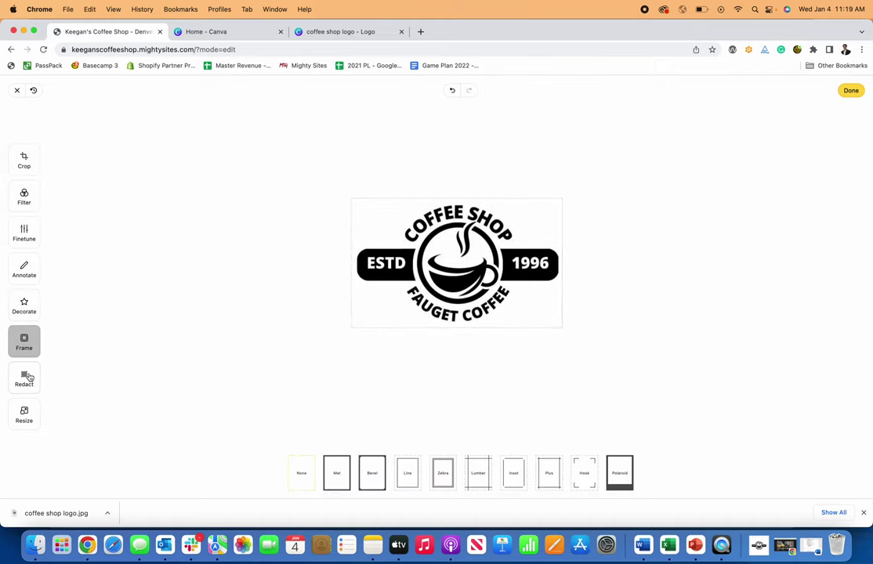
{"action": "left_click", "coordinate": [24, 378]}
{"action": "left_click", "coordinate": [31, 167]}
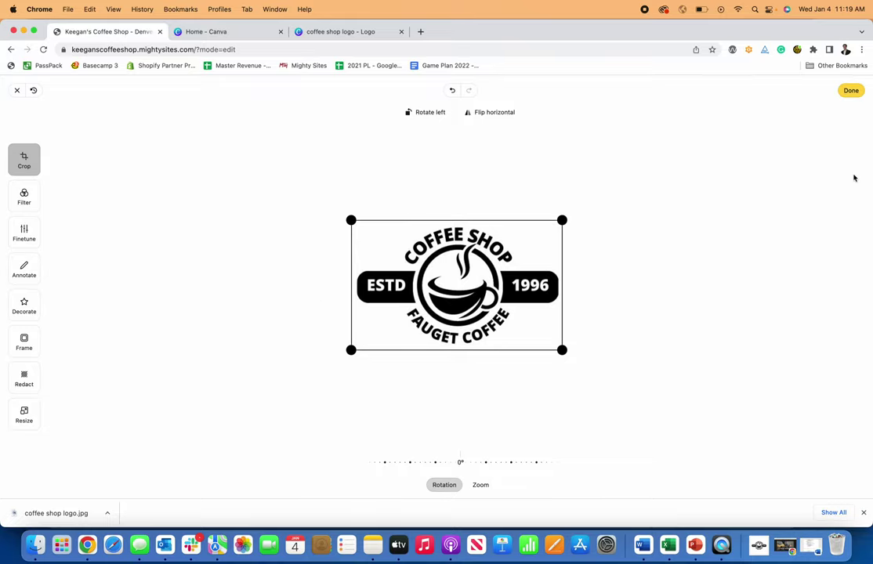
- Upload the cropped logo, save it to the site and close the logo settings
{"action": "left_click", "coordinate": [848, 94]}
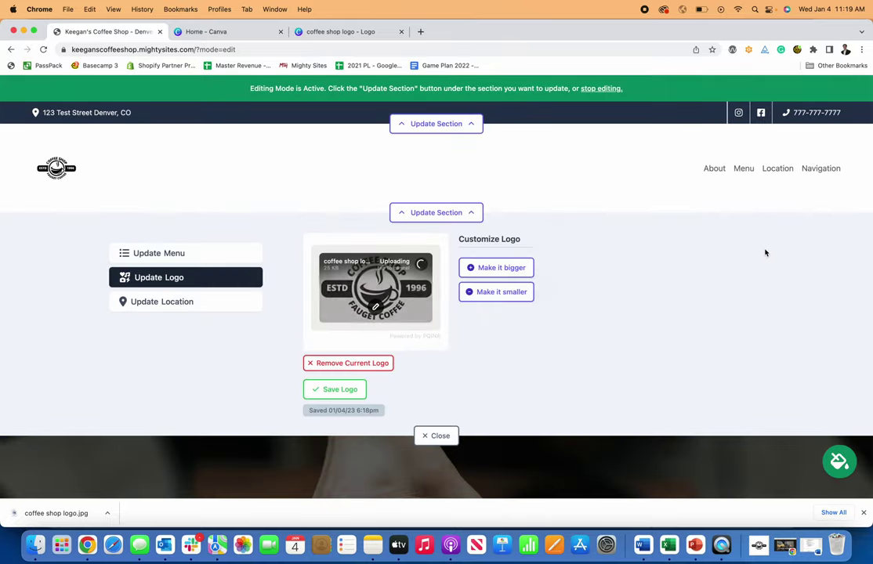
{"action": "scroll", "coordinate": [553, 290], "scroll_direction": "down", "scroll_amount": 3}
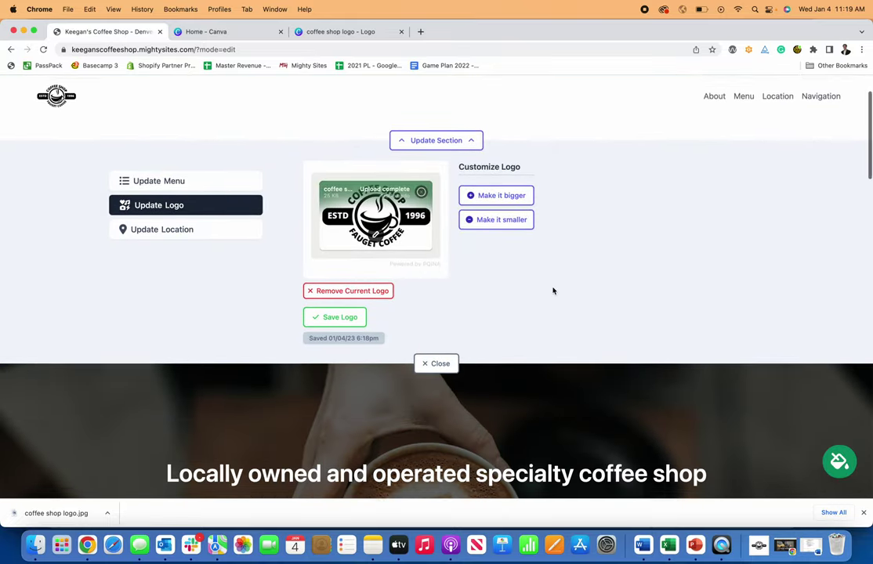
{"action": "scroll", "coordinate": [553, 290], "scroll_direction": "up", "scroll_amount": 3}
{"action": "left_click", "coordinate": [334, 390]}
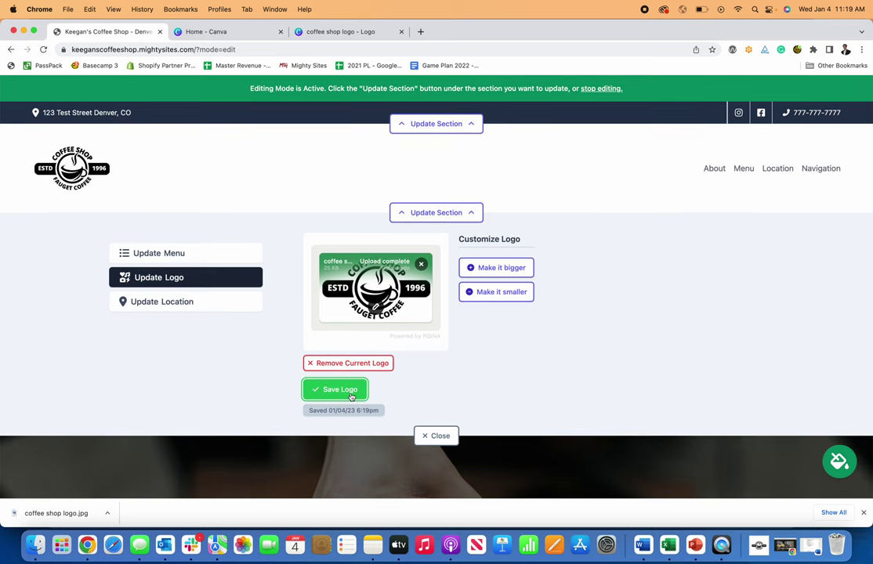
{"action": "left_click", "coordinate": [436, 436]}
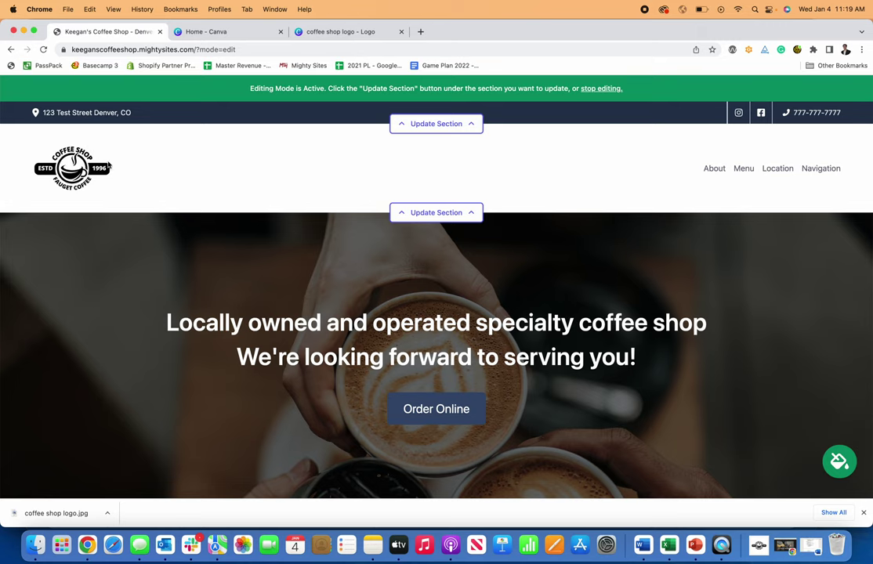
- Preview the burgundy-pink, dark green and pink-navy-burgundy colour themes
{"action": "scroll", "coordinate": [399, 234], "scroll_direction": "down", "scroll_amount": 3}
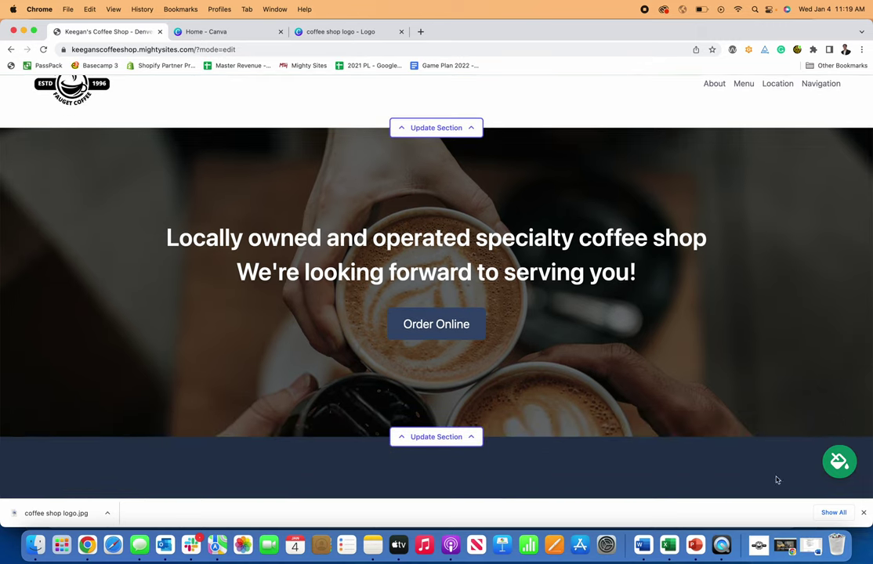
{"action": "left_click", "coordinate": [839, 462]}
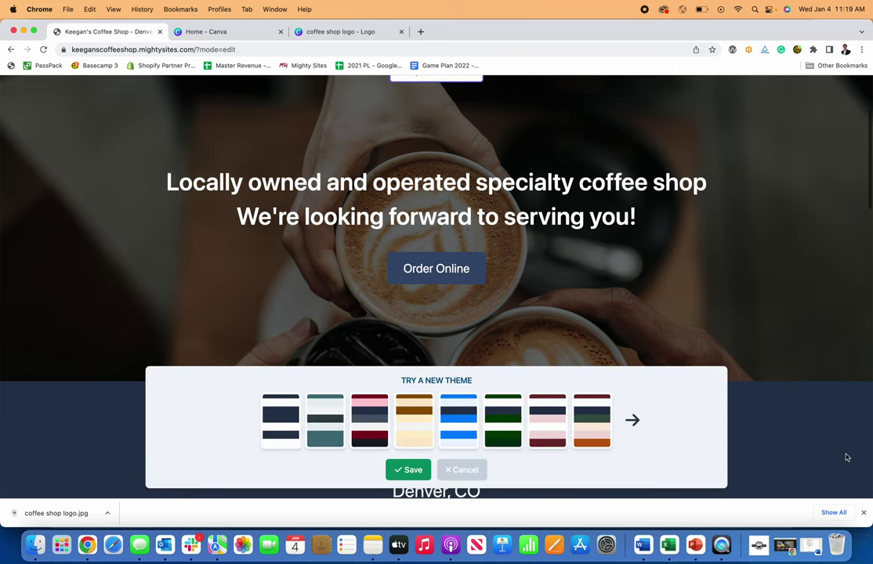
{"action": "left_click", "coordinate": [554, 419]}
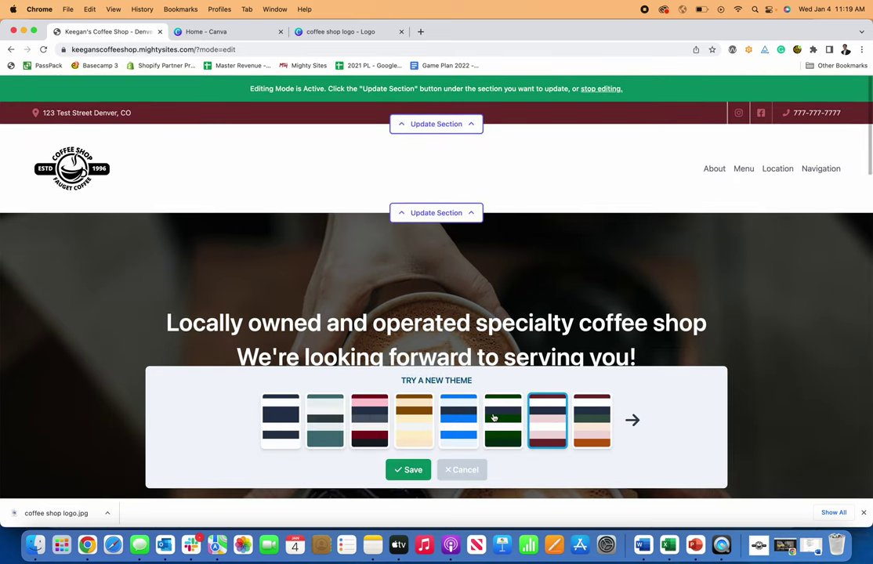
{"action": "left_click", "coordinate": [497, 416]}
{"action": "scroll", "coordinate": [475, 361], "scroll_direction": "down", "scroll_amount": 2}
{"action": "left_click", "coordinate": [383, 425]}
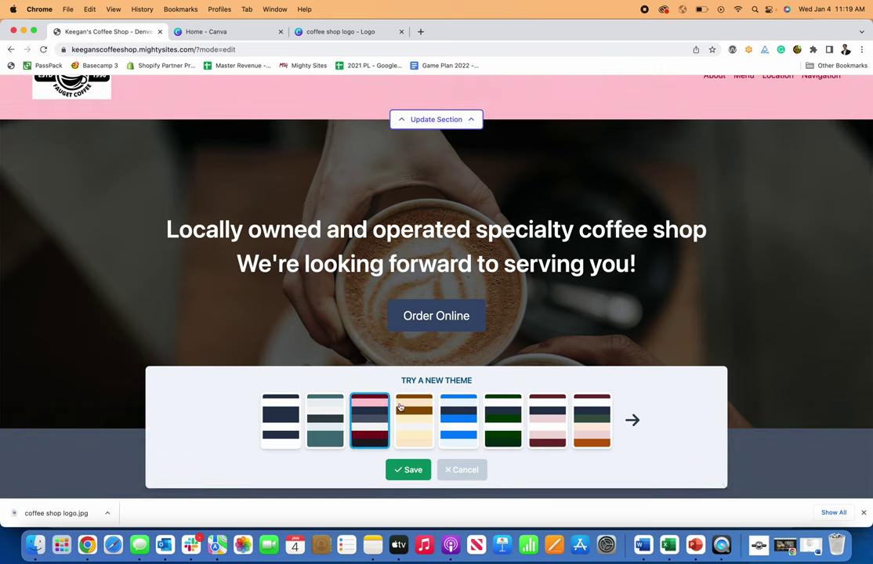
- Show more palettes, try burgundy-black, then save the navy-and-white theme
{"action": "left_click", "coordinate": [630, 420]}
{"action": "left_click", "coordinate": [547, 419]}
{"action": "left_click", "coordinate": [458, 419]}
{"action": "scroll", "coordinate": [404, 294], "scroll_direction": "down", "scroll_amount": 15}
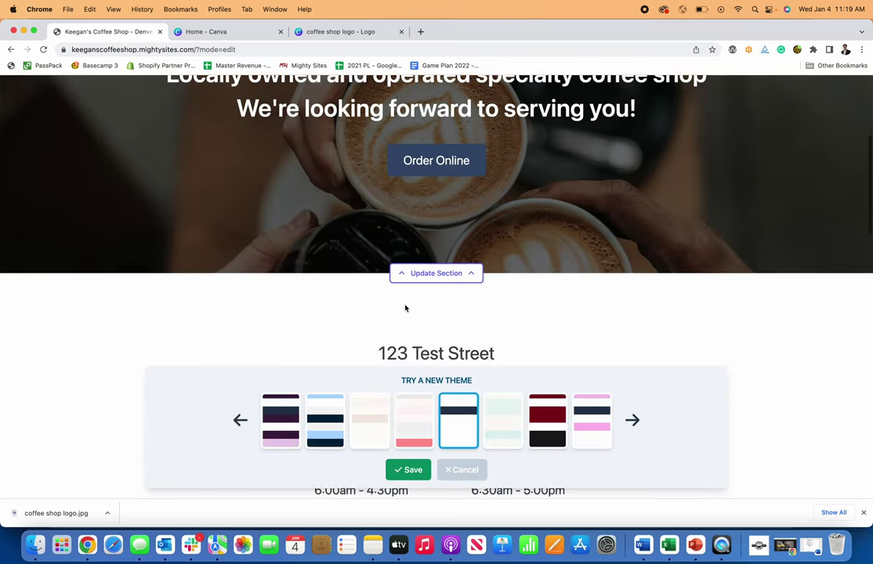
{"action": "scroll", "coordinate": [405, 308], "scroll_direction": "down", "scroll_amount": 8}
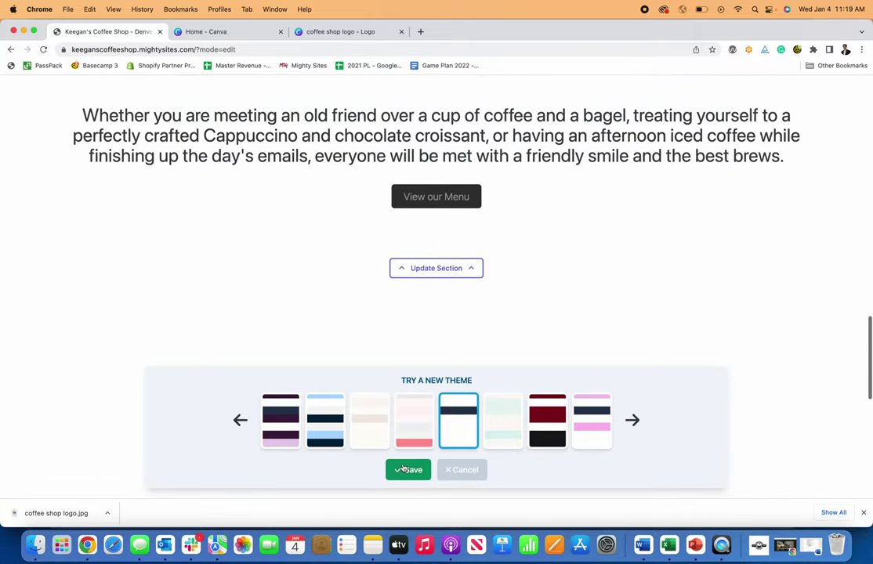
{"action": "left_click", "coordinate": [403, 464]}
- Dismiss the browser's downloads bar and review the site in the new theme
{"action": "left_click", "coordinate": [862, 513]}
{"action": "scroll", "coordinate": [716, 429], "scroll_direction": "down", "scroll_amount": 10}
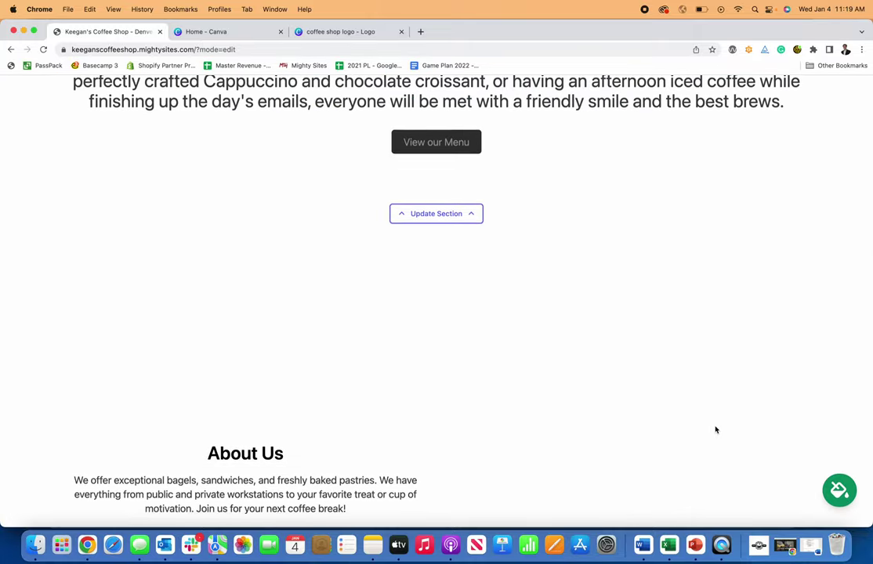
{"action": "scroll", "coordinate": [717, 427], "scroll_direction": "up", "scroll_amount": 5}
{"action": "scroll", "coordinate": [716, 427], "scroll_direction": "up", "scroll_amount": 15}
{"action": "scroll", "coordinate": [637, 397], "scroll_direction": "up", "scroll_amount": 4}
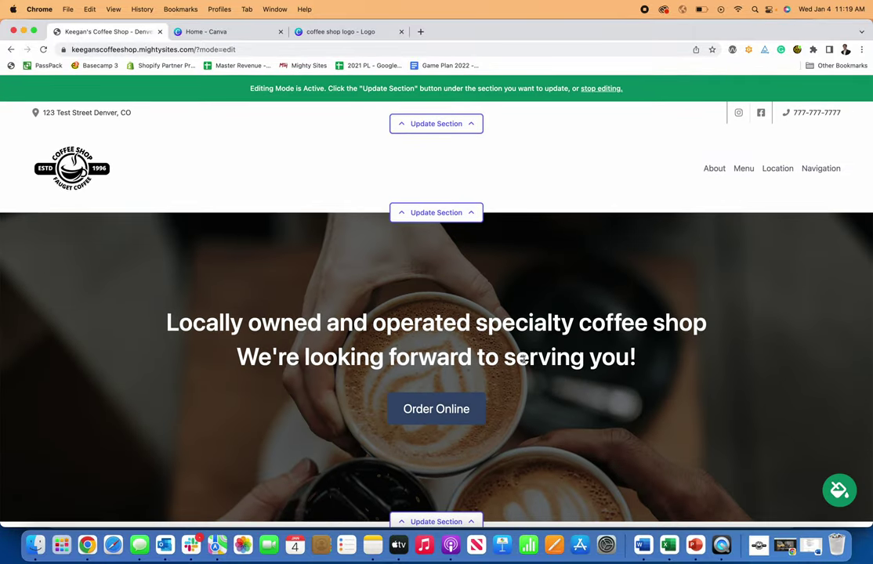
{"action": "scroll", "coordinate": [481, 317], "scroll_direction": "down", "scroll_amount": 3}
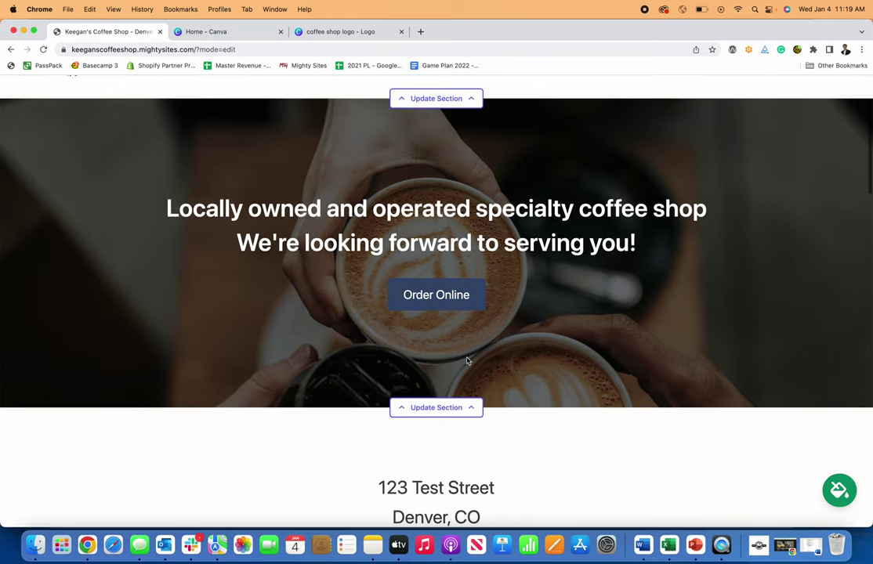
- Open the hero section's content settings and select the 'Order Online' button text
{"action": "left_click", "coordinate": [474, 409]}
{"action": "scroll", "coordinate": [473, 404], "scroll_direction": "down", "scroll_amount": 5}
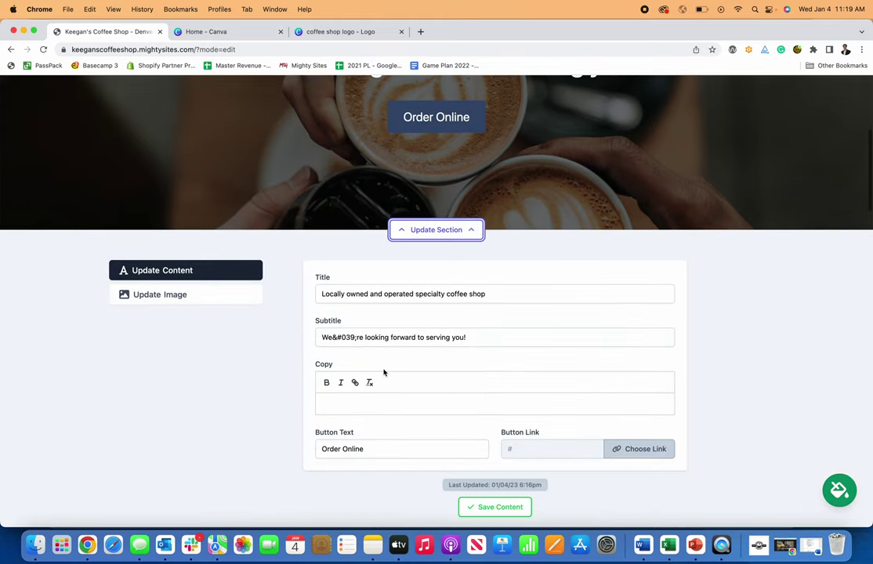
{"action": "scroll", "coordinate": [401, 420], "scroll_direction": "up", "scroll_amount": 2}
{"action": "scroll", "coordinate": [413, 189], "scroll_direction": "down", "scroll_amount": 3}
{"action": "scroll", "coordinate": [452, 206], "scroll_direction": "down", "scroll_amount": 1}
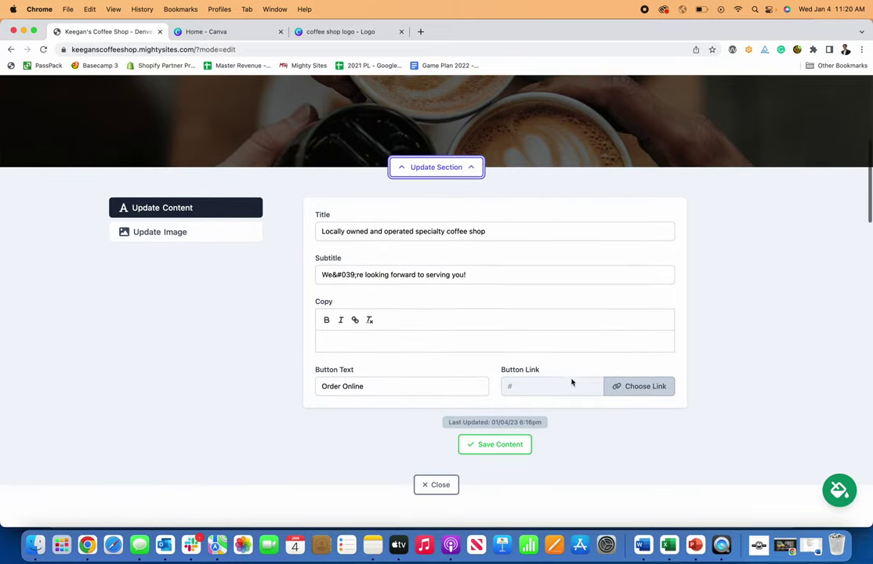
{"action": "triple_click", "coordinate": [371, 386]}
{"action": "scroll", "coordinate": [378, 382], "scroll_direction": "up", "scroll_amount": 5}
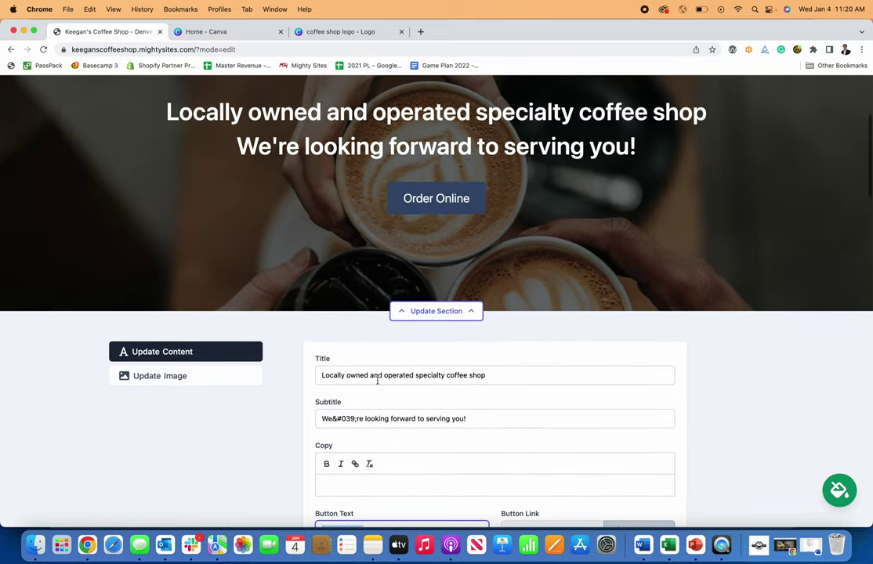
{"action": "scroll", "coordinate": [378, 384], "scroll_direction": "down", "scroll_amount": 8}
{"action": "scroll", "coordinate": [373, 340], "scroll_direction": "up", "scroll_amount": 2}
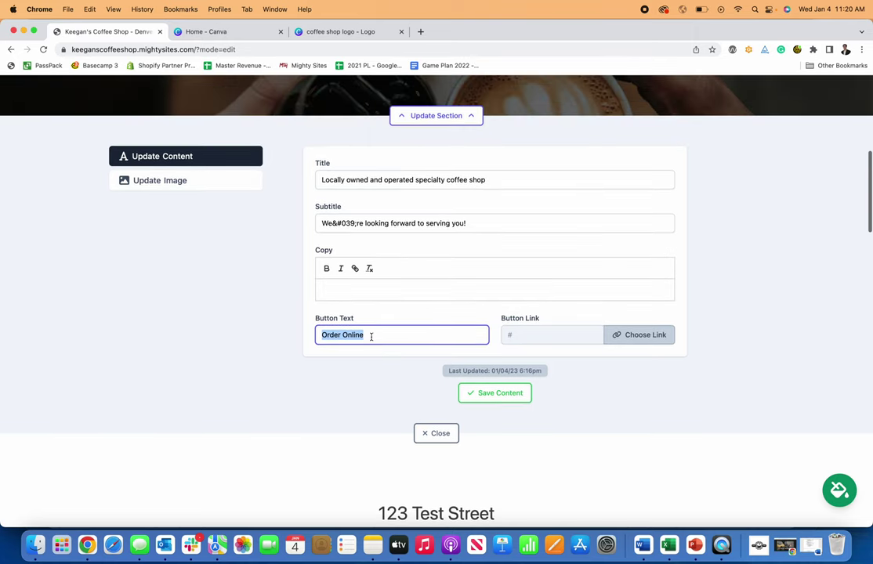
- Clear the button text so the hero has no button, and save the content
{"action": "type", "text": "Cal"}
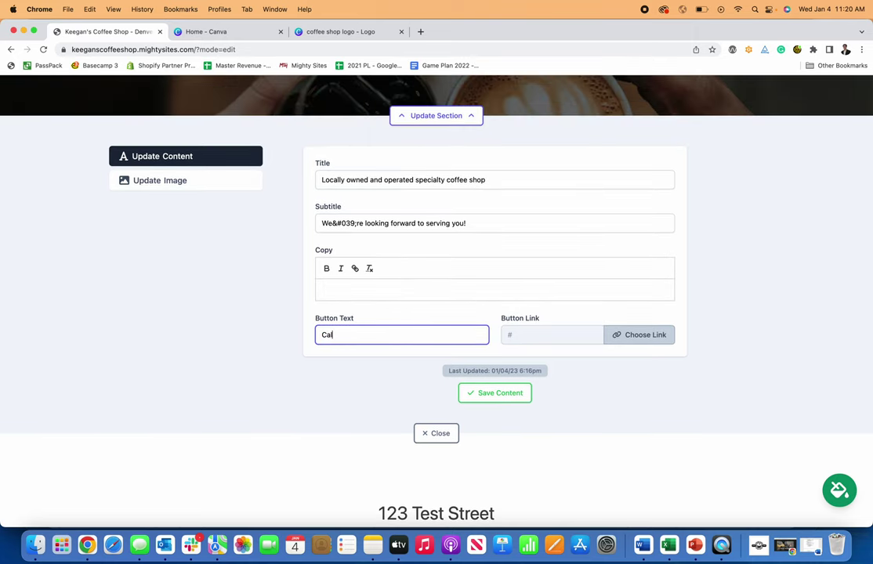
{"action": "key", "text": "BackSpace"}
{"action": "key", "text": "BackSpace"}
{"action": "scroll", "coordinate": [436, 314], "scroll_direction": "down", "scroll_amount": 2}
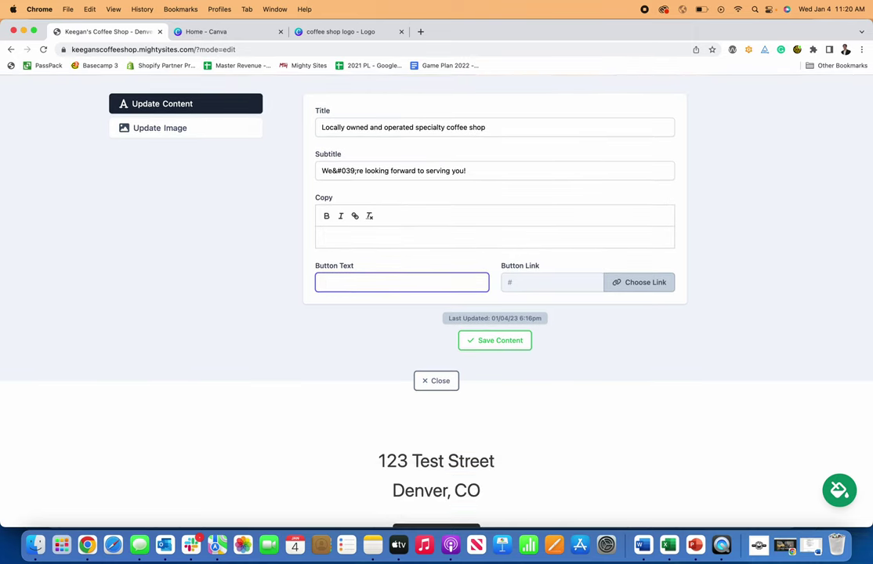
{"action": "scroll", "coordinate": [374, 339], "scroll_direction": "up", "scroll_amount": 12}
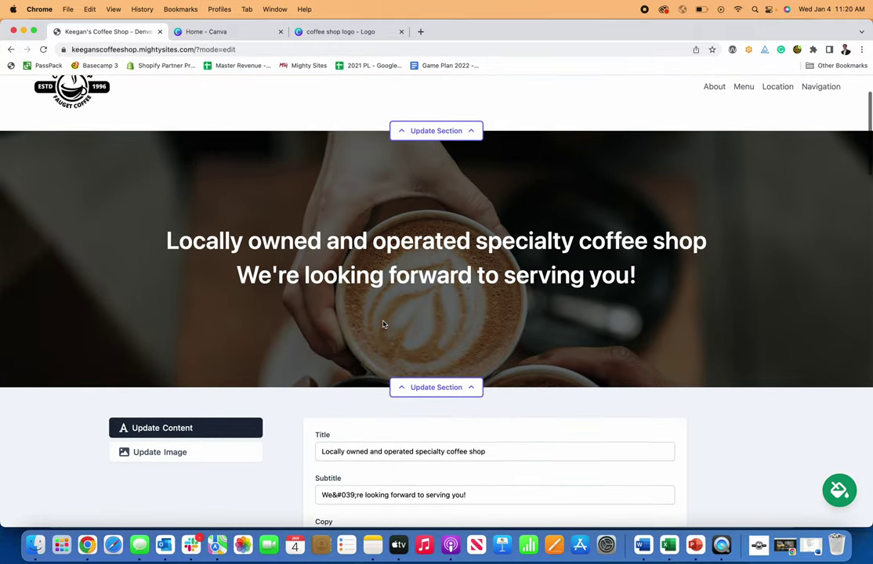
{"action": "scroll", "coordinate": [435, 329], "scroll_direction": "up", "scroll_amount": 2}
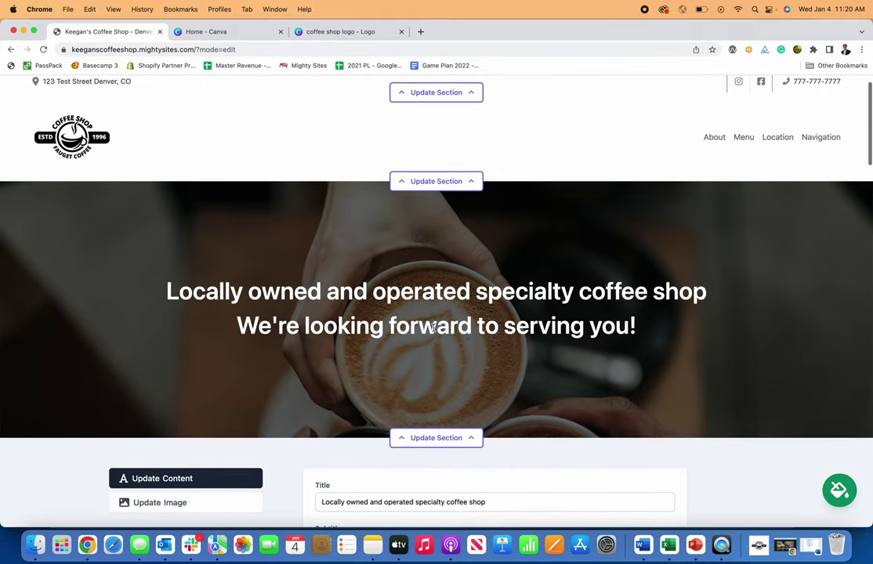
{"action": "scroll", "coordinate": [433, 328], "scroll_direction": "down", "scroll_amount": 8}
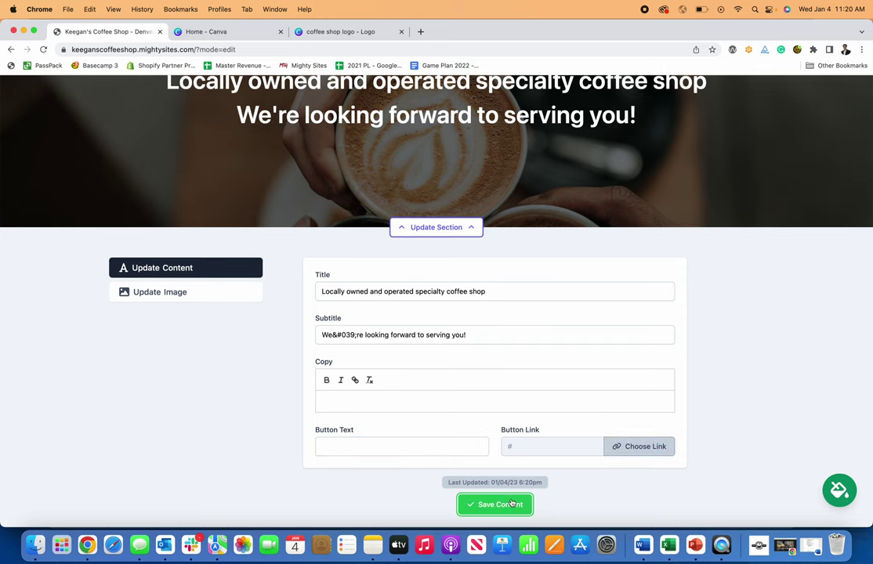
{"action": "left_click", "coordinate": [460, 228]}
- Reopen the hero section's content editor
{"action": "scroll", "coordinate": [469, 237], "scroll_direction": "up", "scroll_amount": 3}
{"action": "scroll", "coordinate": [435, 266], "scroll_direction": "down", "scroll_amount": 1}
{"action": "scroll", "coordinate": [433, 265], "scroll_direction": "up", "scroll_amount": 5}
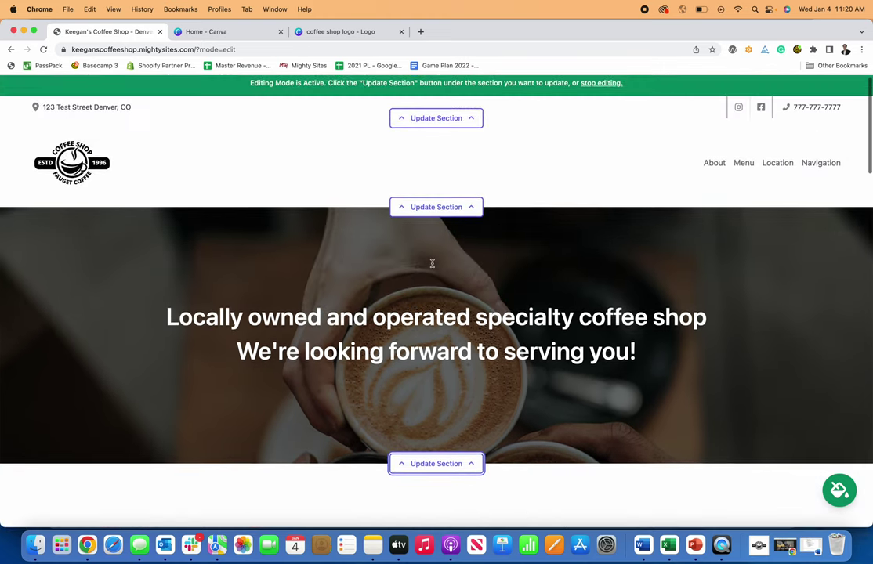
{"action": "scroll", "coordinate": [435, 267], "scroll_direction": "down", "scroll_amount": 5}
{"action": "left_click", "coordinate": [452, 303]}
- Replace the hero subtitle text with 'We love making coffee!' and confirm the edit
{"action": "left_click", "coordinate": [447, 366]}
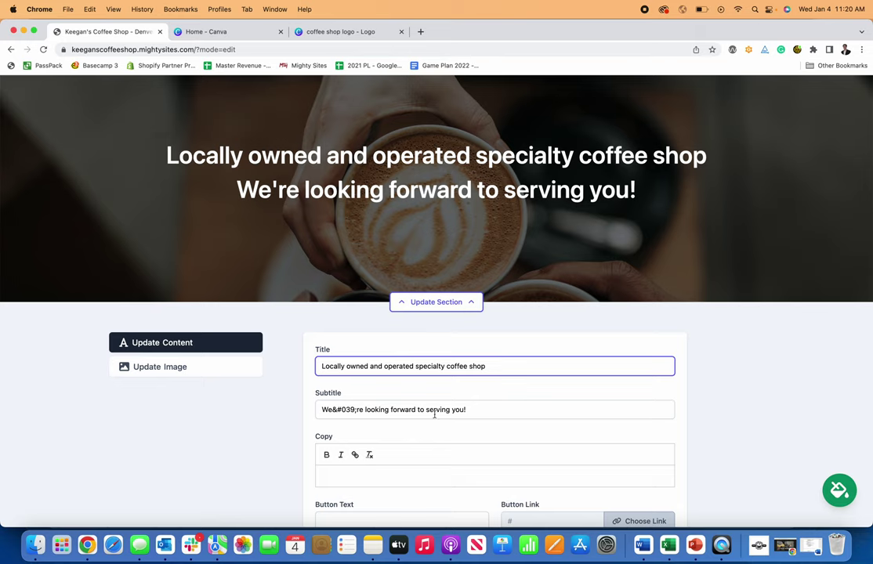
{"action": "left_click_drag", "start_coordinate": [475, 413], "coordinate": [324, 407]}
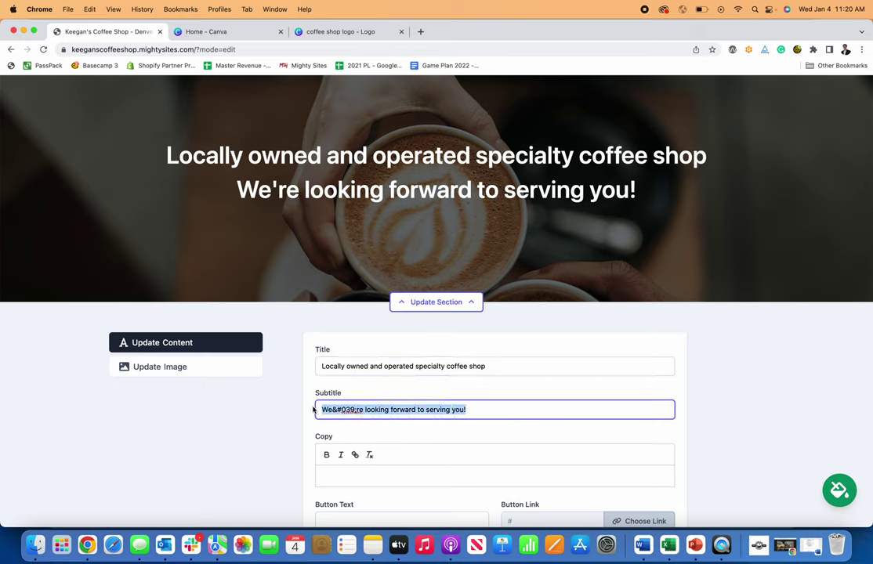
{"action": "type", "text": "We love "}
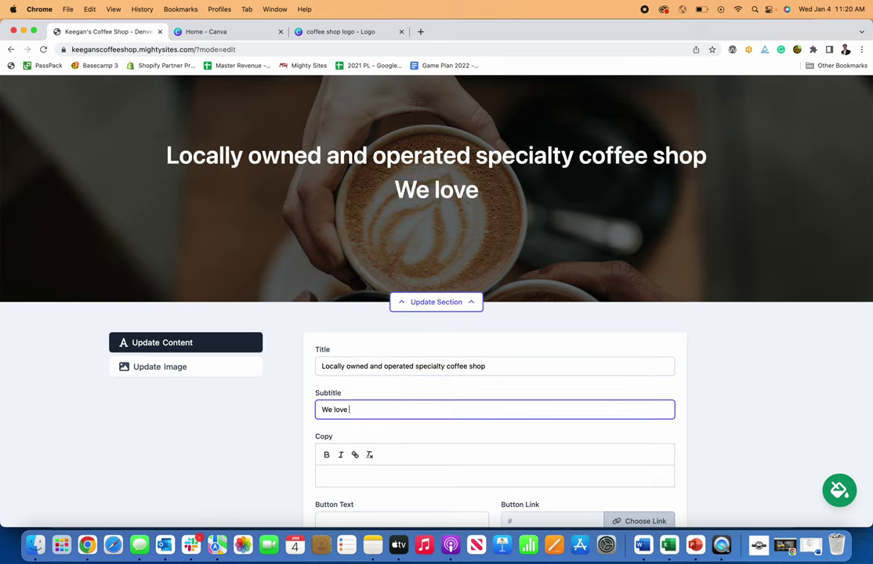
{"action": "type", "text": "making coffee!"}
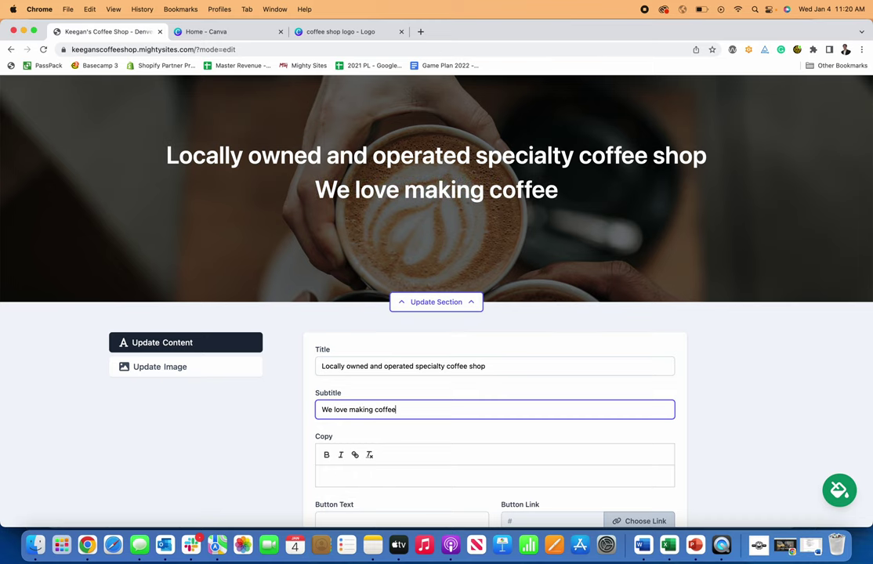
{"action": "left_click", "coordinate": [736, 391]}
{"action": "scroll", "coordinate": [549, 396], "scroll_direction": "down", "scroll_amount": 1}
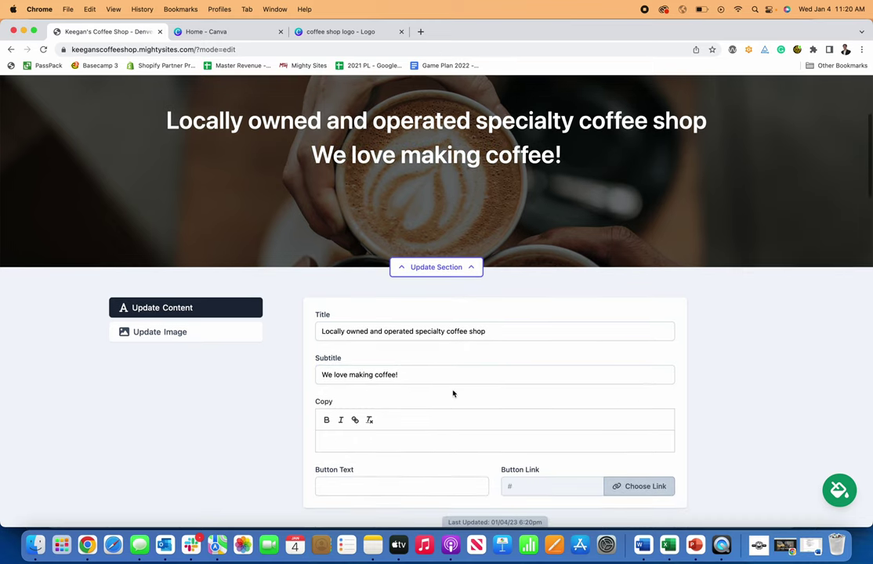
{"action": "scroll", "coordinate": [399, 409], "scroll_direction": "down", "scroll_amount": 1}
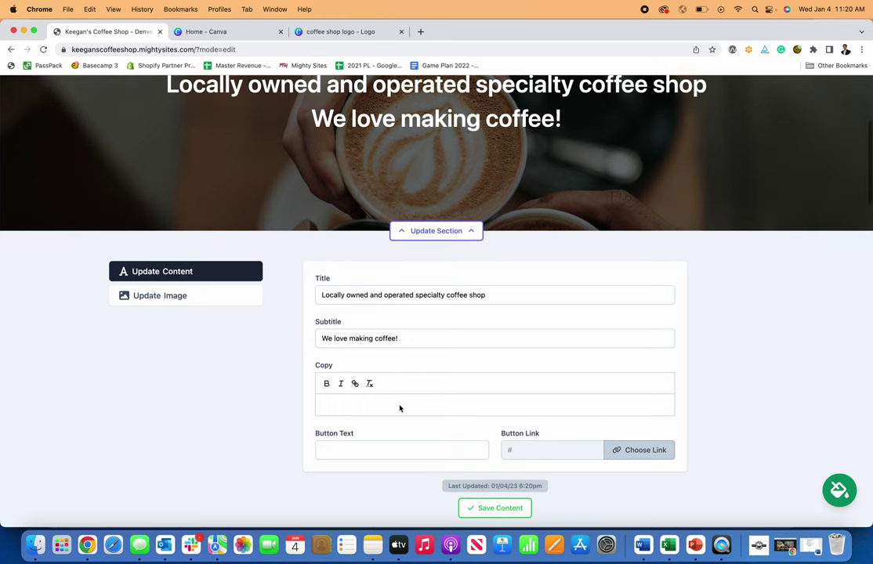
- Open the hero image options, cancel the computer file picker, and browse stock photos for Coffee
{"action": "left_click", "coordinate": [202, 296]}
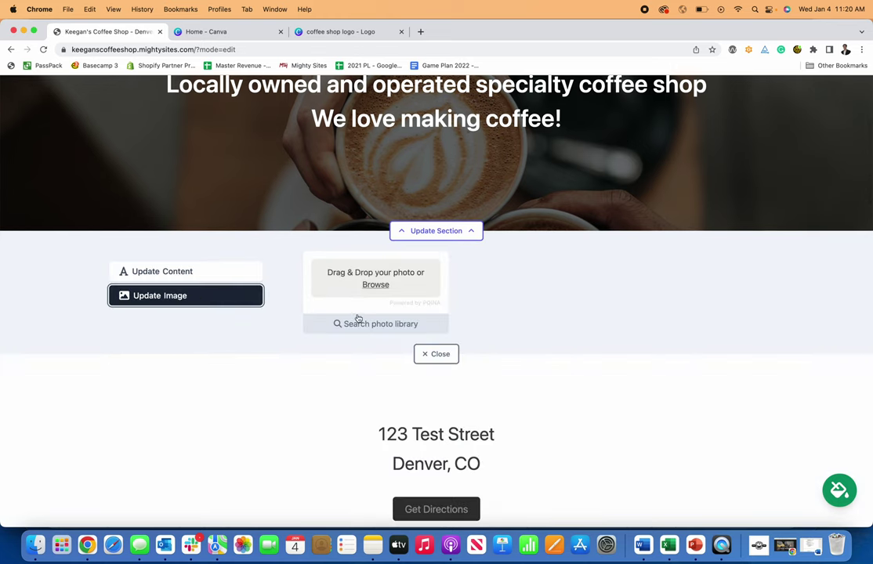
{"action": "left_click", "coordinate": [376, 285]}
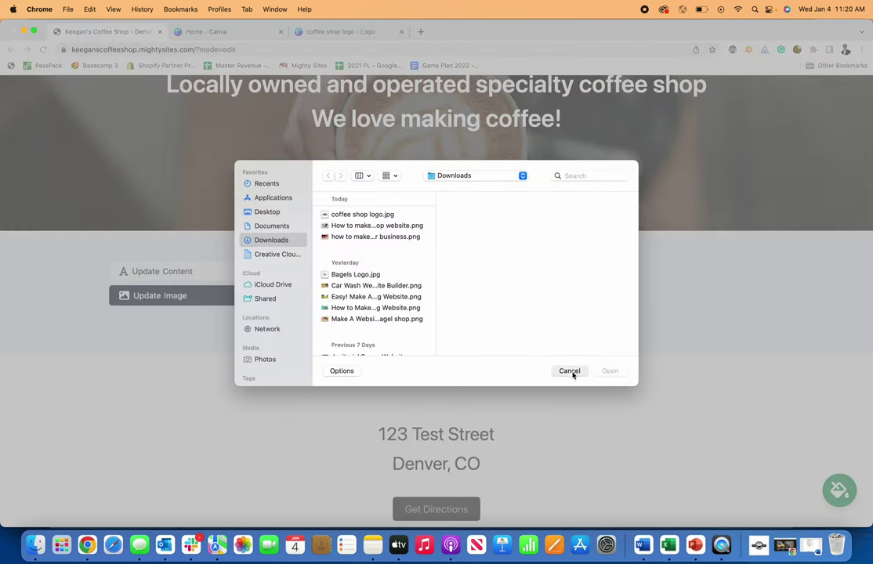
{"action": "left_click", "coordinate": [569, 371]}
{"action": "left_click", "coordinate": [373, 324]}
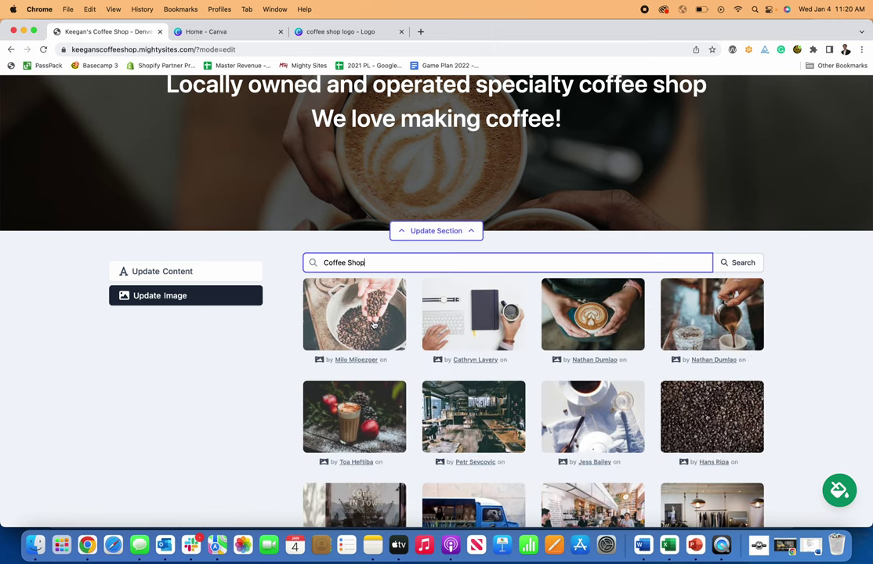
{"action": "scroll", "coordinate": [687, 358], "scroll_direction": "down", "scroll_amount": 2}
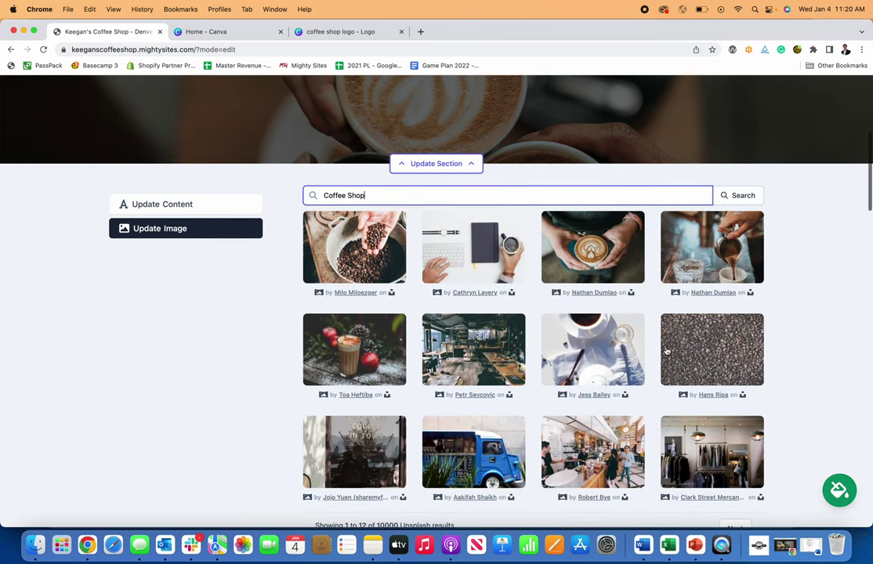
{"action": "scroll", "coordinate": [369, 235], "scroll_direction": "up", "scroll_amount": 1}
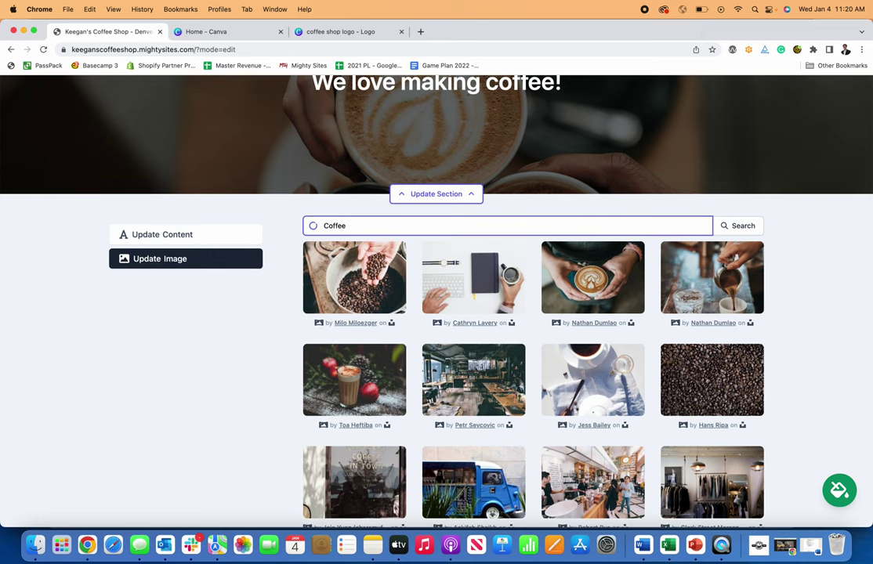
{"action": "scroll", "coordinate": [541, 323], "scroll_direction": "down", "scroll_amount": 1}
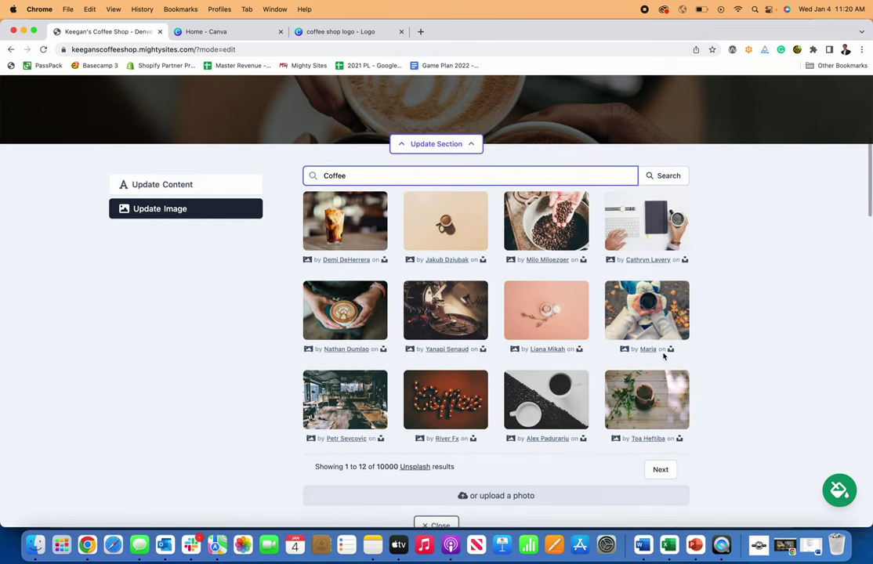
{"action": "scroll", "coordinate": [666, 352], "scroll_direction": "up", "scroll_amount": 5}
{"action": "scroll", "coordinate": [641, 338], "scroll_direction": "up", "scroll_amount": 4}
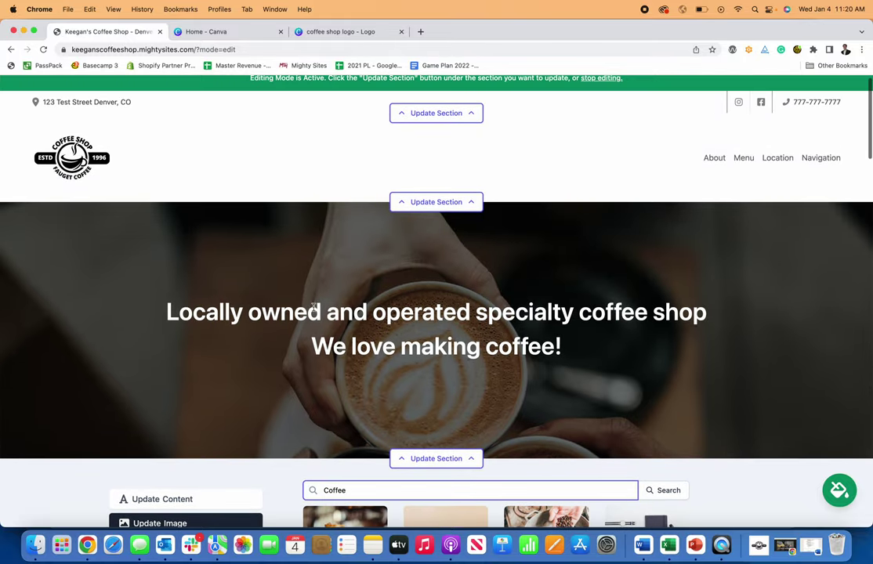
{"action": "scroll", "coordinate": [427, 345], "scroll_direction": "down", "scroll_amount": 2}
- Collapse the hero image panel, open the location section, and test the Get Directions link in Google Maps
{"action": "left_click", "coordinate": [451, 377]}
{"action": "scroll", "coordinate": [462, 374], "scroll_direction": "down", "scroll_amount": 3}
{"action": "scroll", "coordinate": [470, 396], "scroll_direction": "down", "scroll_amount": 5}
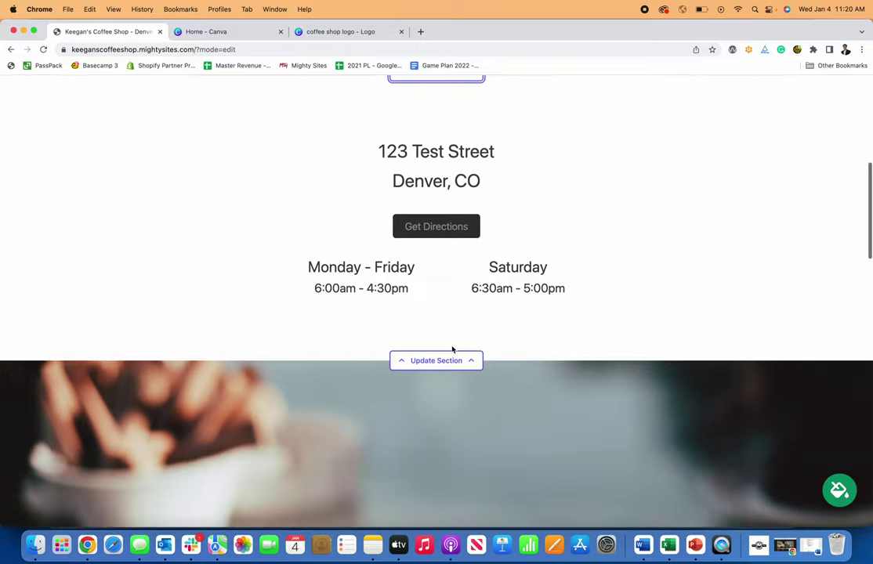
{"action": "left_click", "coordinate": [453, 361]}
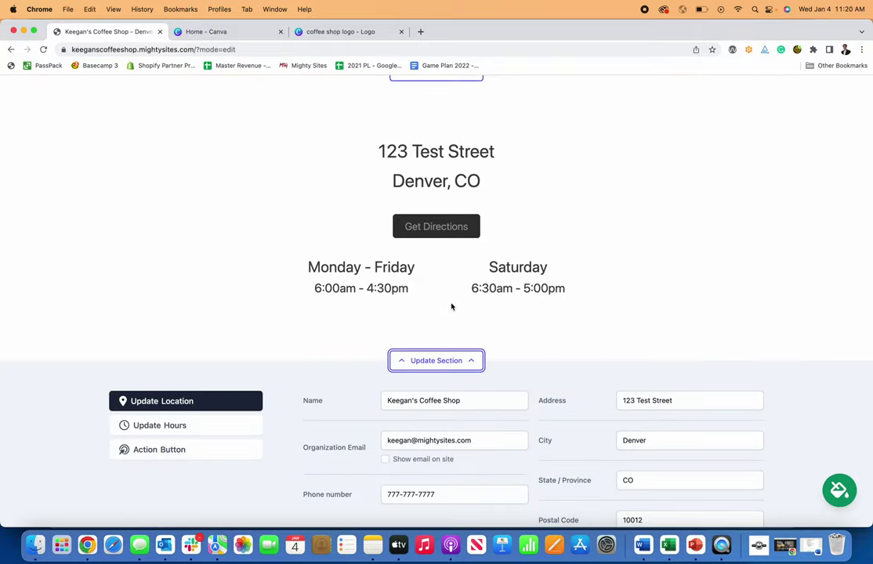
{"action": "scroll", "coordinate": [452, 307], "scroll_direction": "down", "scroll_amount": 1}
{"action": "left_click", "coordinate": [439, 190]}
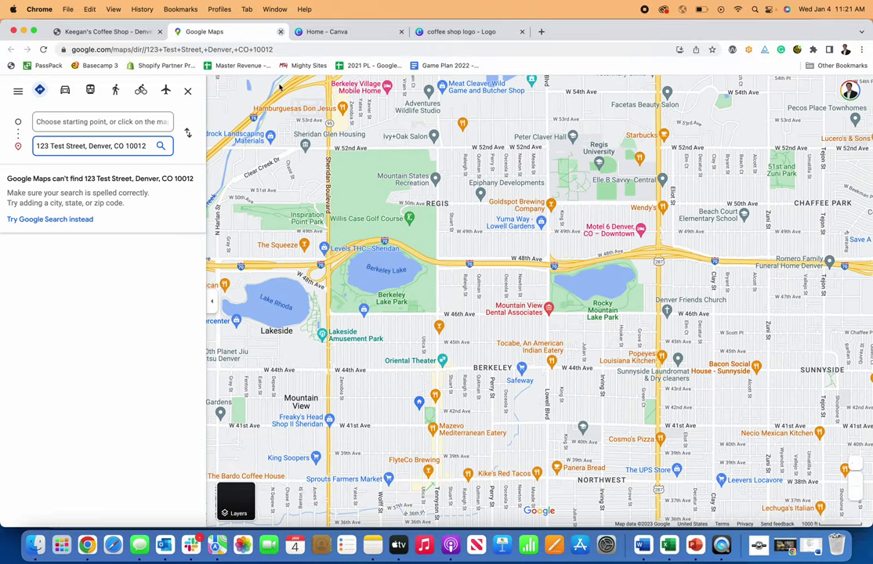
{"action": "key", "text": "super+w"}
- Review the opening hours and action button settings, then return to the location details
{"action": "scroll", "coordinate": [399, 200], "scroll_direction": "up", "scroll_amount": 1}
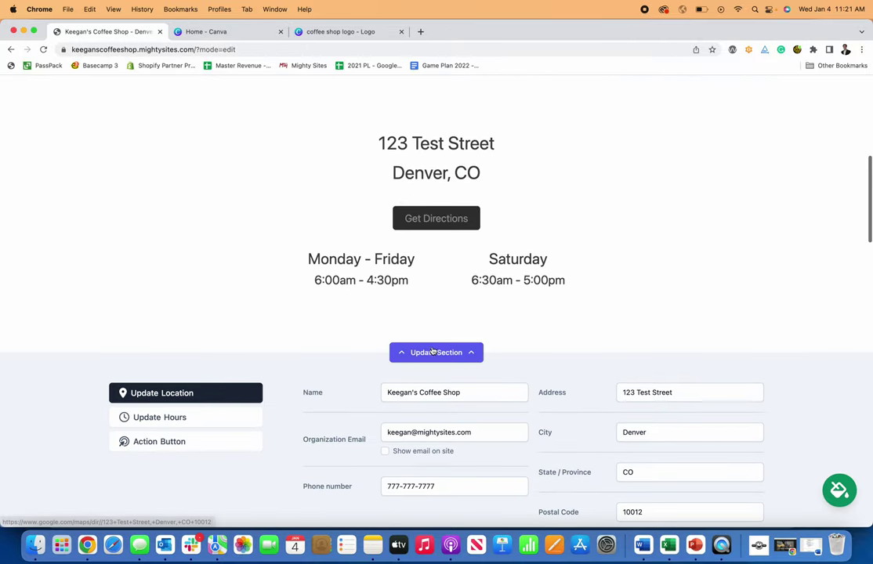
{"action": "scroll", "coordinate": [501, 352], "scroll_direction": "down", "scroll_amount": 2}
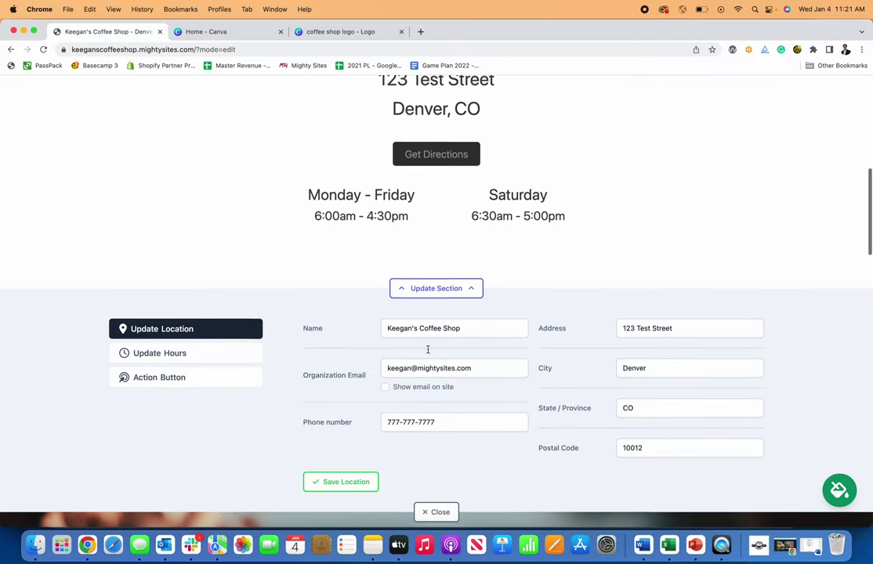
{"action": "left_click", "coordinate": [204, 354]}
{"action": "left_click", "coordinate": [194, 380]}
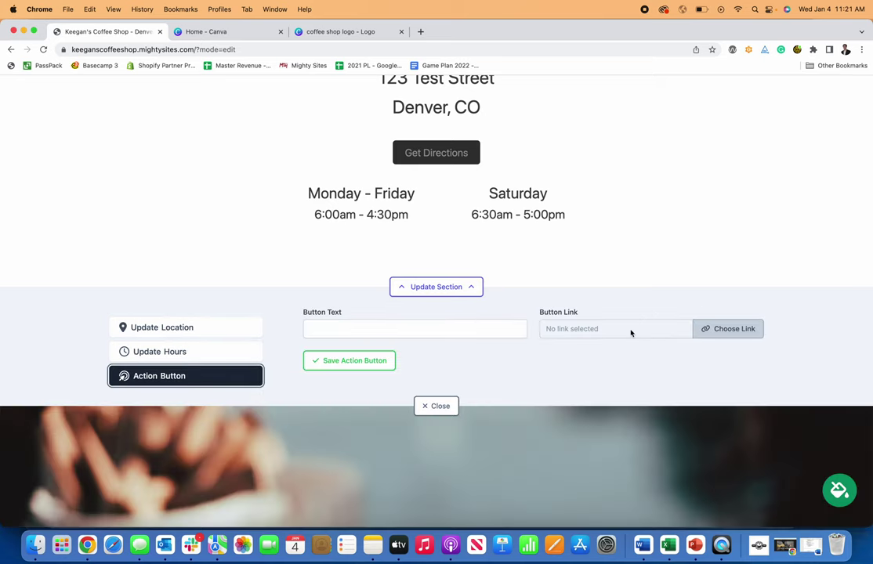
{"action": "left_click", "coordinate": [210, 333]}
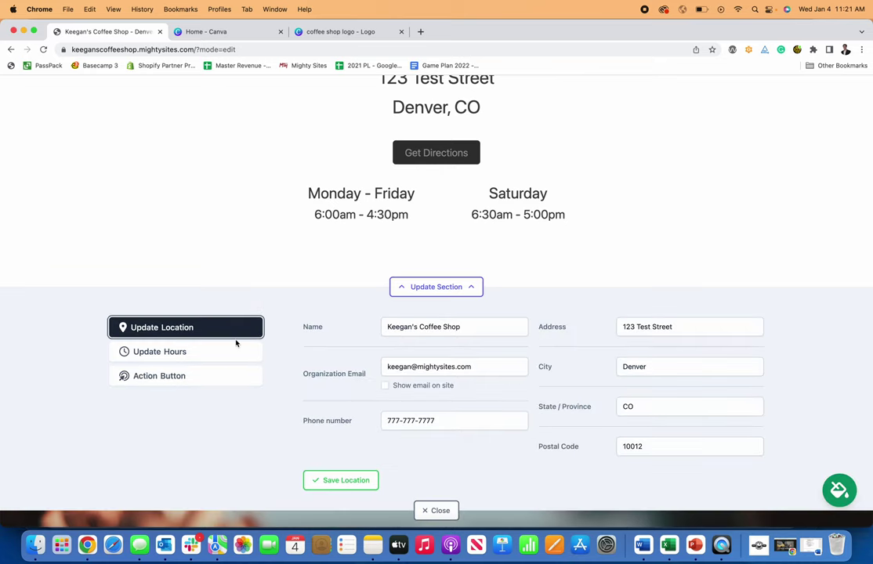
{"action": "scroll", "coordinate": [236, 344], "scroll_direction": "down", "scroll_amount": 5}
- Add the line 'This is how you make a website for a coffee shop.' to the menu section and save
{"action": "left_click", "coordinate": [429, 315]}
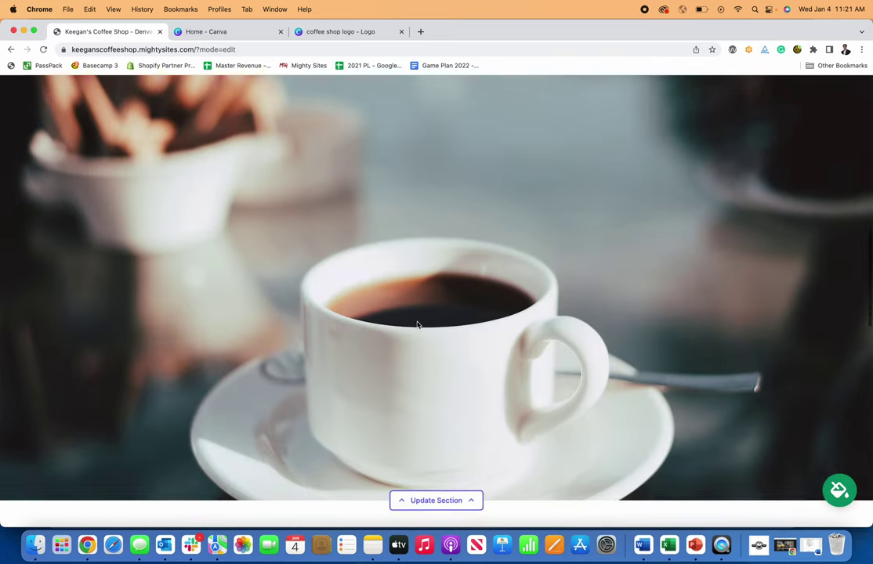
{"action": "scroll", "coordinate": [417, 324], "scroll_direction": "down", "scroll_amount": 5}
{"action": "left_click", "coordinate": [451, 381]}
{"action": "scroll", "coordinate": [423, 376], "scroll_direction": "down", "scroll_amount": 2}
{"action": "left_click", "coordinate": [382, 372]}
{"action": "key", "text": "Return"}
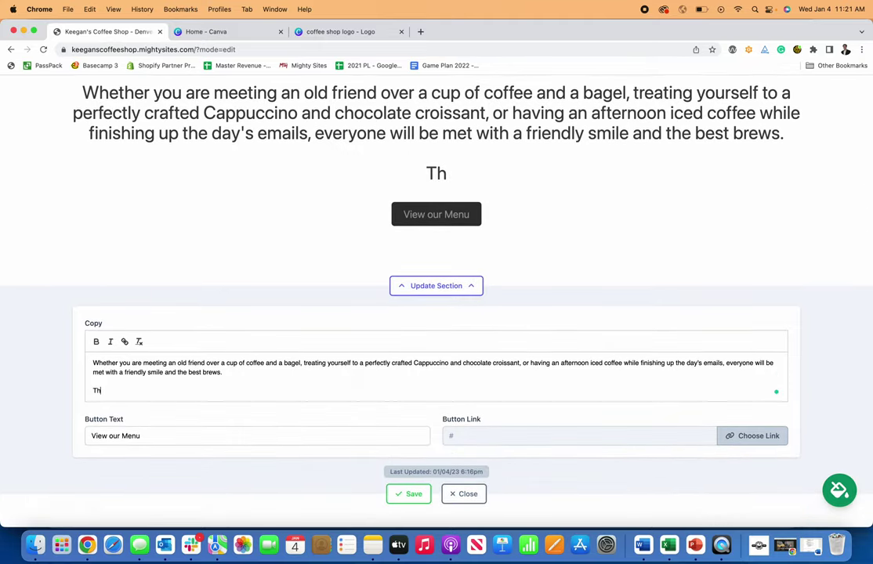
{"action": "type", "text": "This is how you make"}
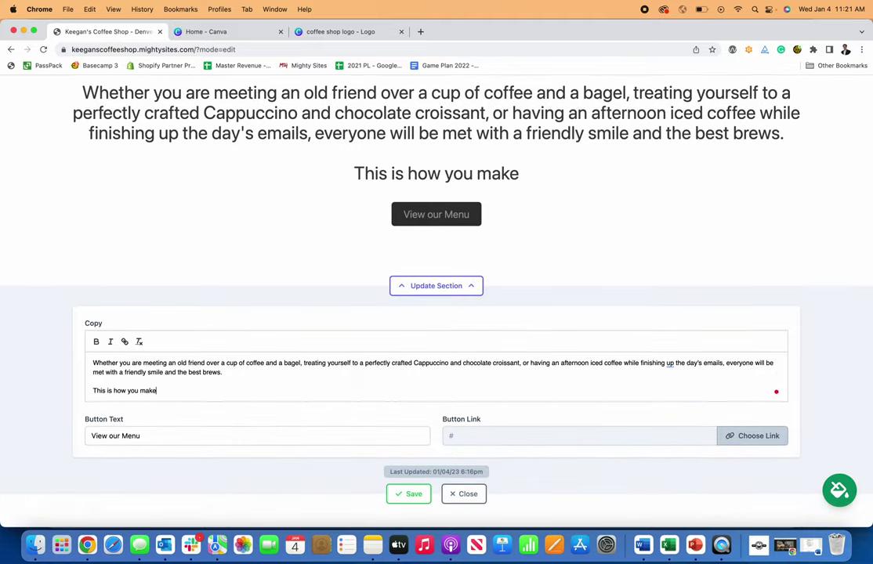
{"action": "type", "text": " a website for a "}
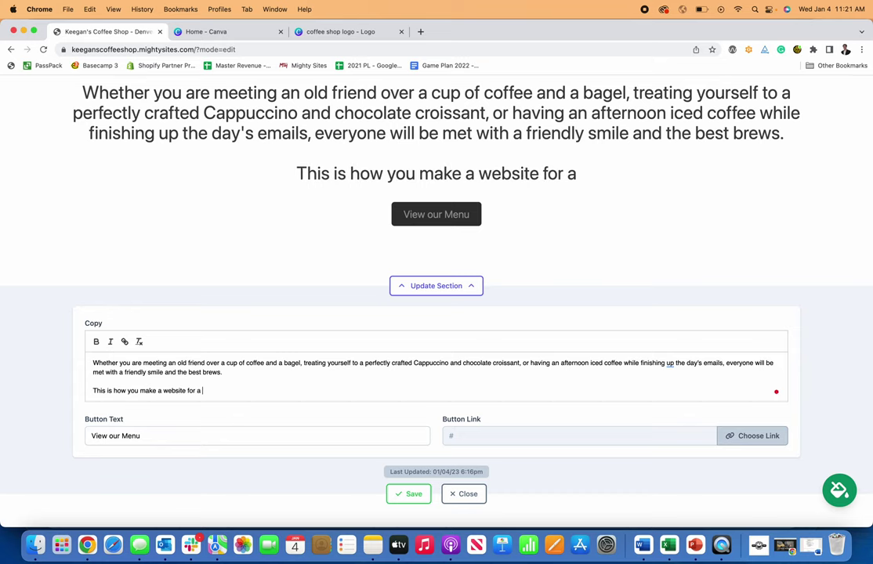
{"action": "type", "text": "coffee shop."}
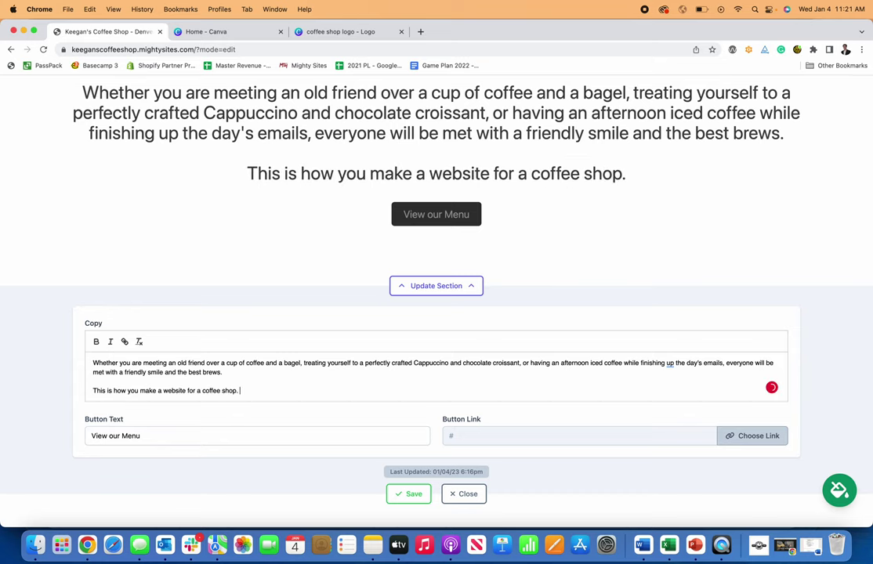
{"action": "left_click", "coordinate": [415, 492]}
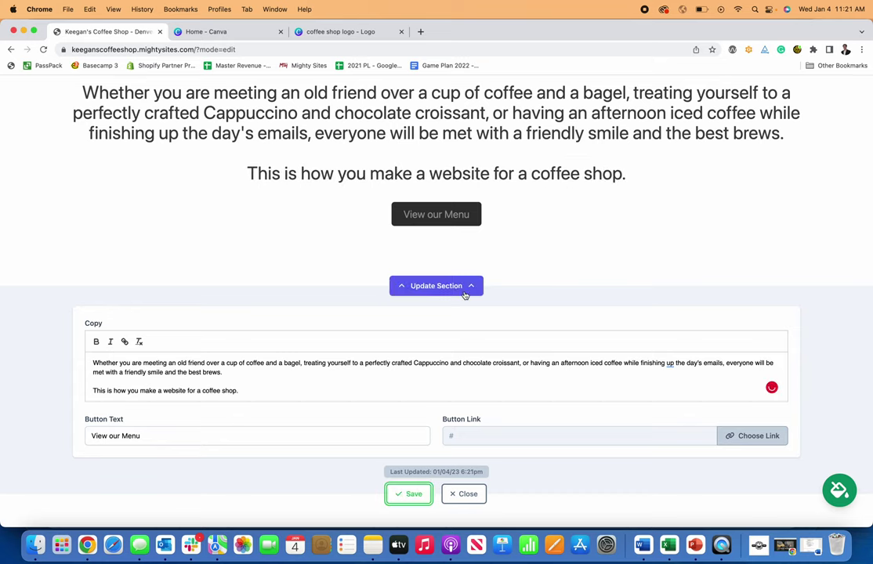
- Make the new line italic, not bold, and close the menu section editor
{"action": "left_click", "coordinate": [427, 369]}
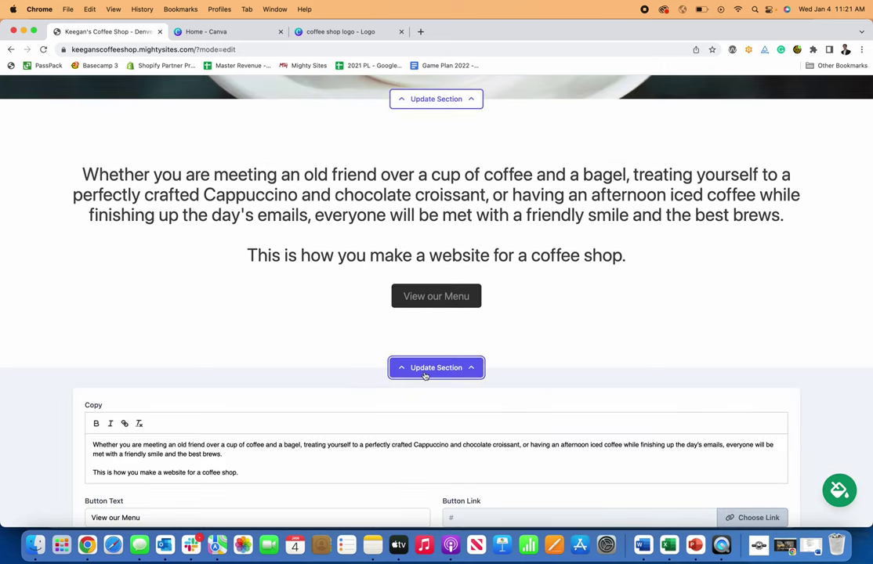
{"action": "left_click_drag", "start_coordinate": [237, 333], "coordinate": [64, 333]}
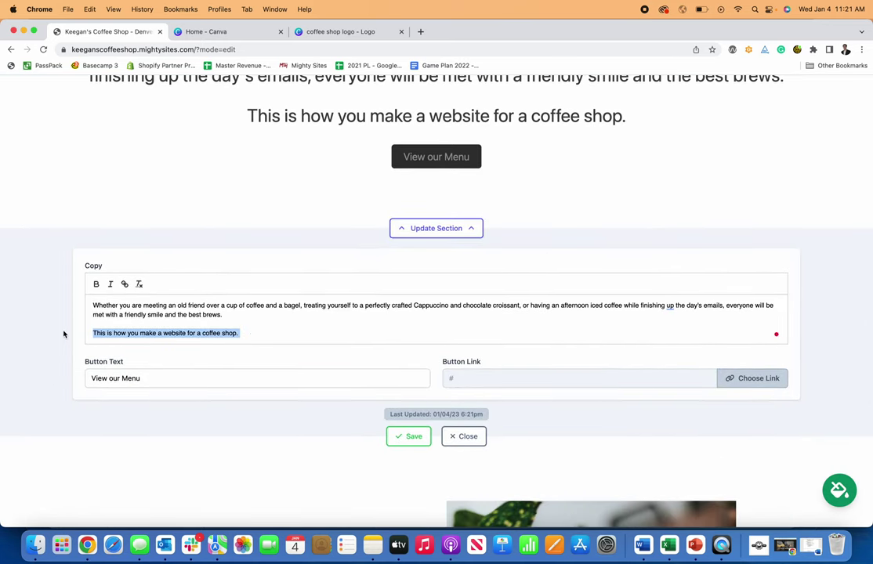
{"action": "left_click", "coordinate": [95, 285]}
{"action": "left_click", "coordinate": [111, 285]}
{"action": "left_click", "coordinate": [97, 286]}
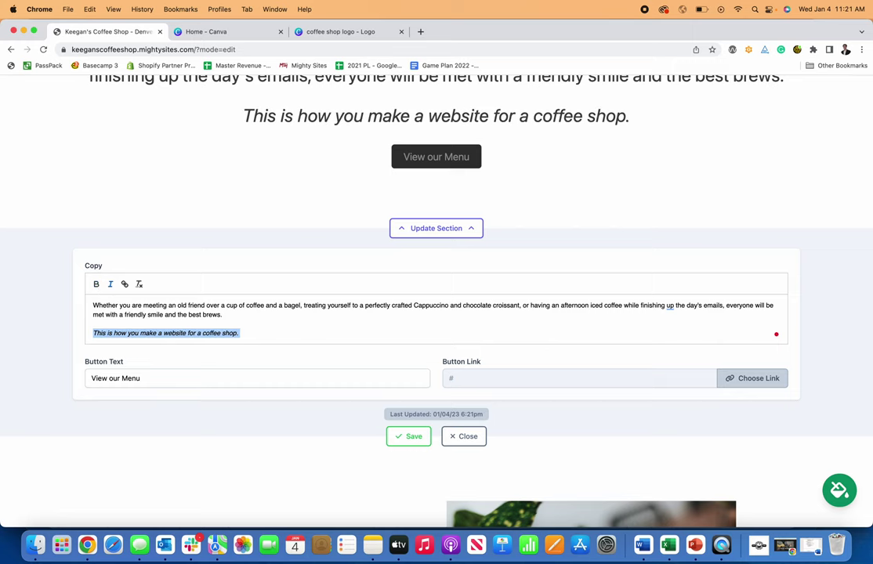
{"action": "left_click", "coordinate": [260, 233]}
{"action": "left_click", "coordinate": [463, 437]}
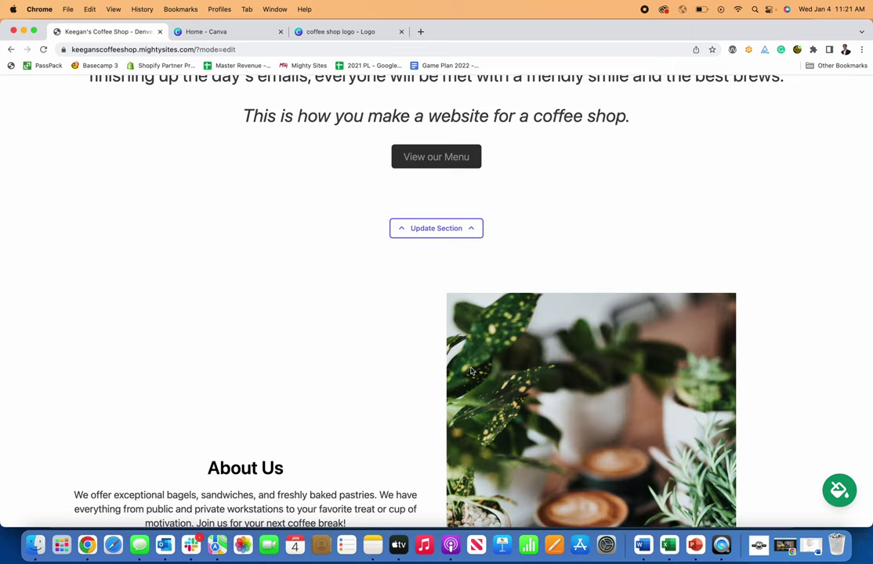
- Reopen the menu section editor to choose a link for the View our Menu button
{"action": "scroll", "coordinate": [450, 272], "scroll_direction": "up", "scroll_amount": 2}
{"action": "left_click", "coordinate": [448, 312]}
{"action": "left_click", "coordinate": [771, 305]}
- Choose PDF file as the button's link type and search the computer for 'menu'
{"action": "left_click", "coordinate": [342, 276]}
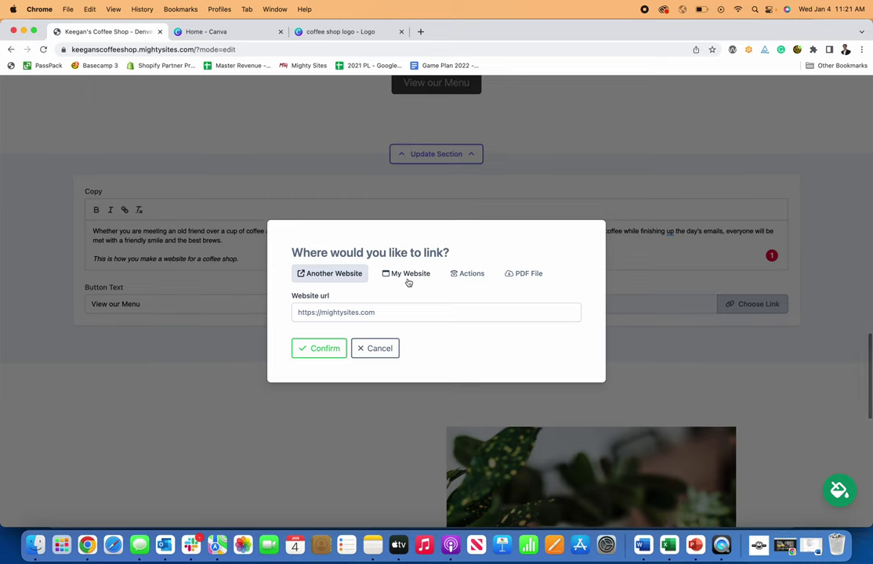
{"action": "left_click", "coordinate": [411, 279]}
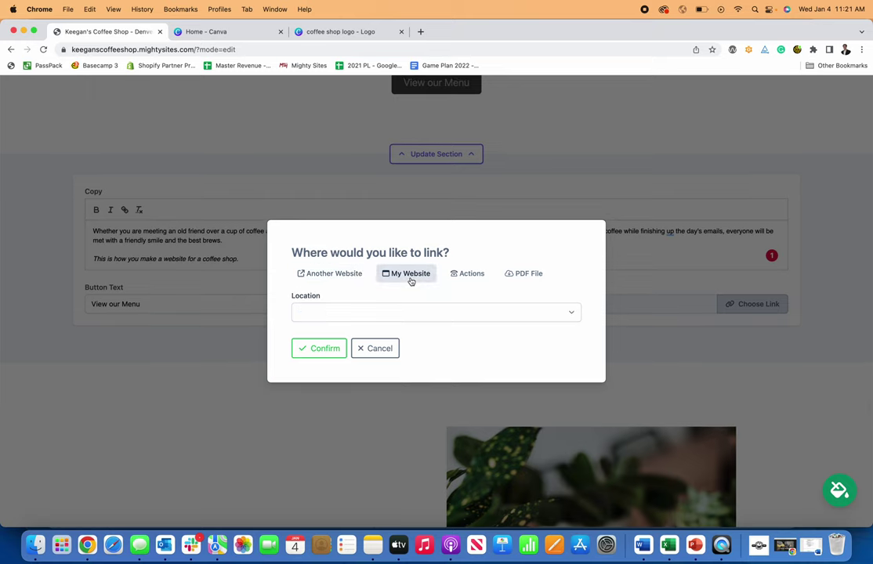
{"action": "left_click", "coordinate": [525, 275]}
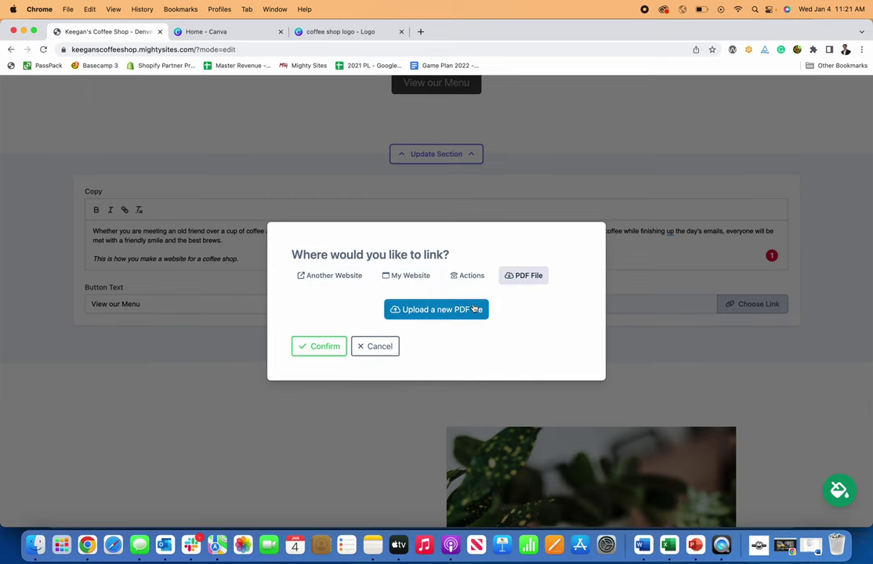
{"action": "left_click", "coordinate": [474, 309]}
{"action": "left_click", "coordinate": [489, 302]}
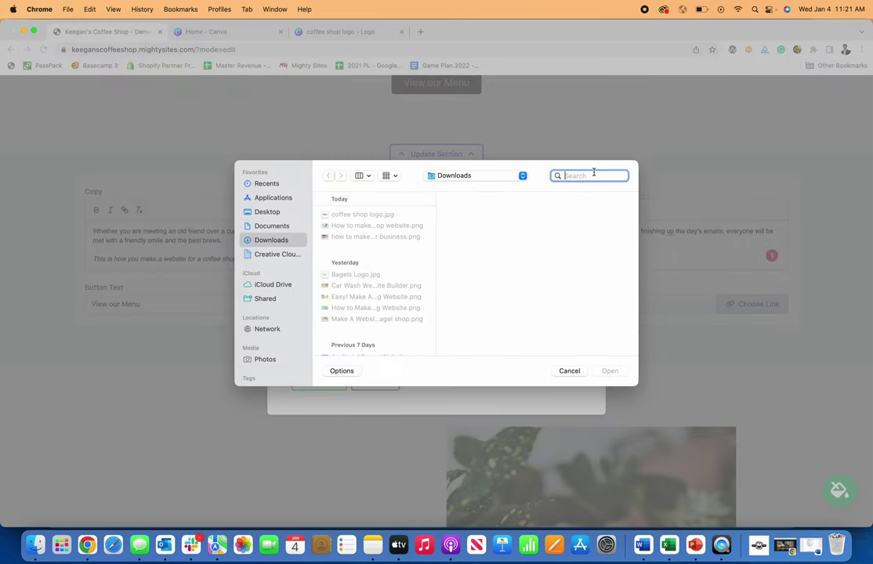
{"action": "type", "text": "menu"}
{"action": "key", "text": "Return"}
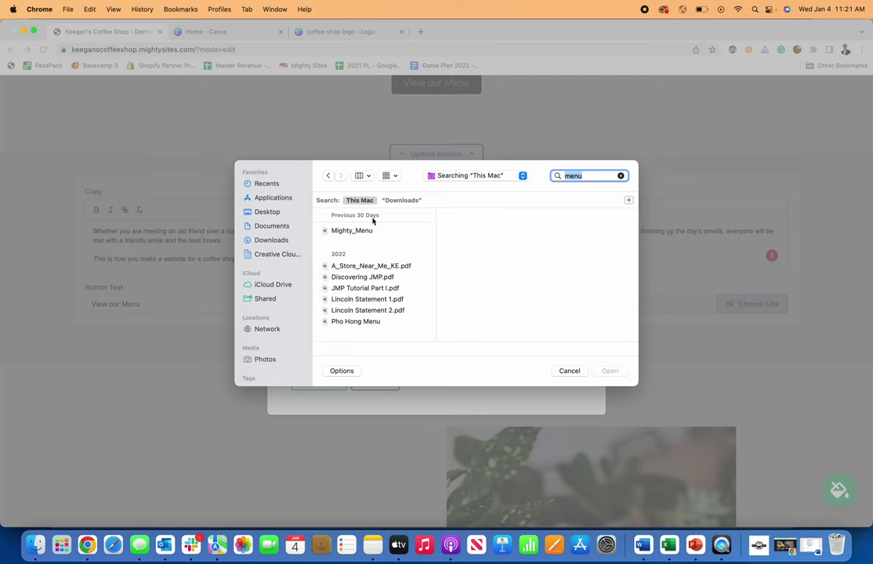
- Upload Mighty_Menu, confirm it as the button link, and save the section
{"action": "left_click", "coordinate": [354, 230]}
{"action": "left_click", "coordinate": [608, 371]}
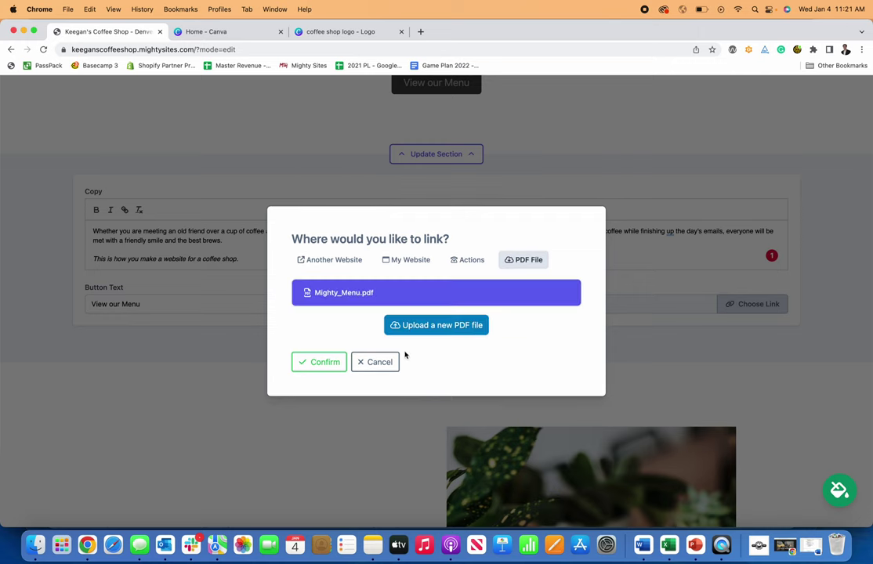
{"action": "left_click", "coordinate": [316, 362]}
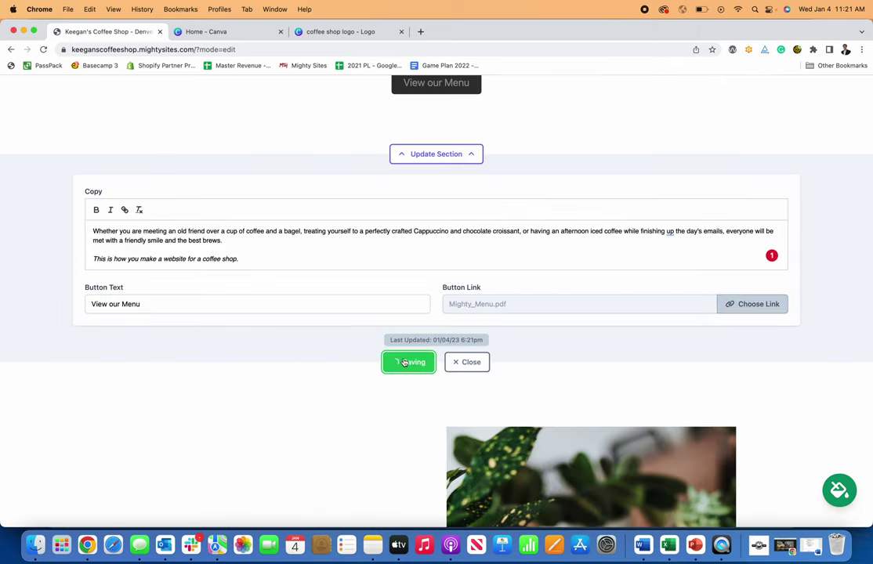
{"action": "left_click", "coordinate": [466, 363]}
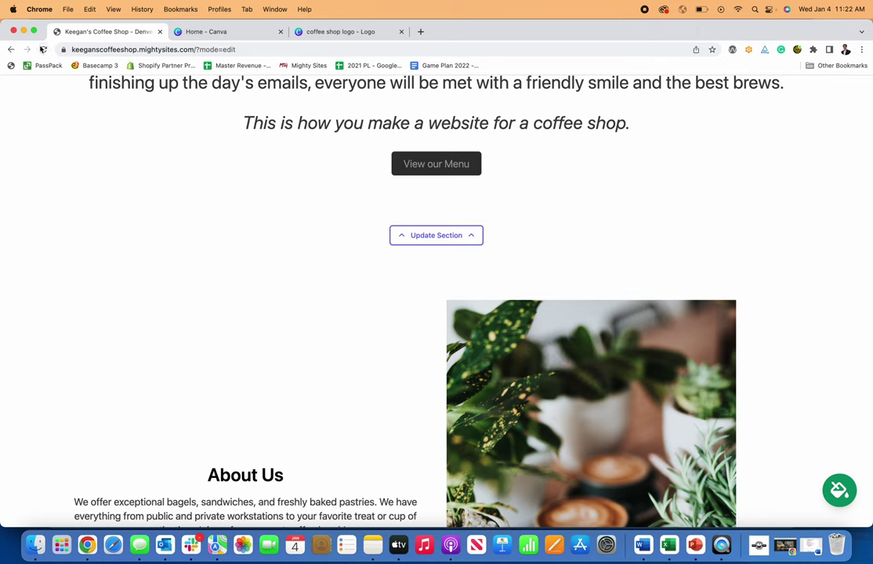
{"action": "left_click", "coordinate": [42, 50]}
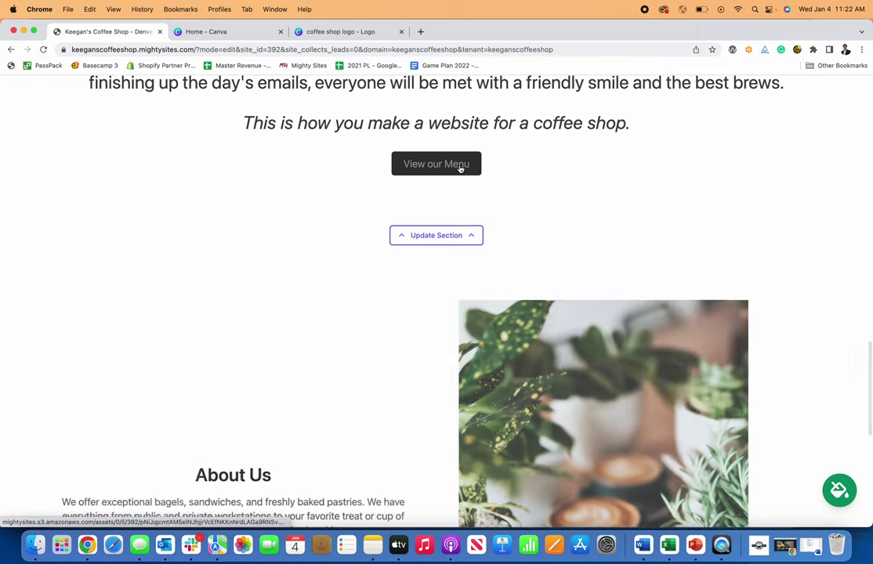
{"action": "left_click", "coordinate": [460, 167]}
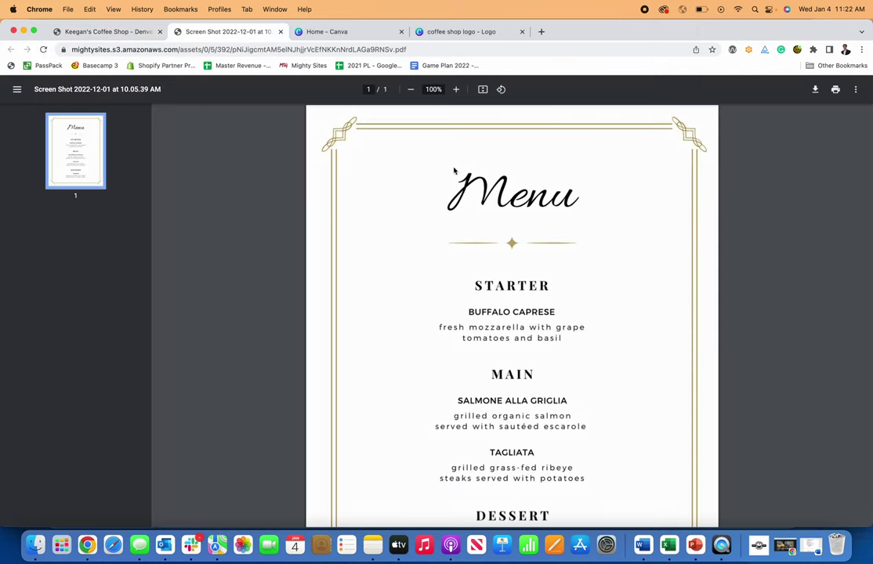
{"action": "scroll", "coordinate": [448, 188], "scroll_direction": "down", "scroll_amount": 3}
{"action": "scroll", "coordinate": [447, 199], "scroll_direction": "up", "scroll_amount": 3}
{"action": "left_click", "coordinate": [281, 31]}
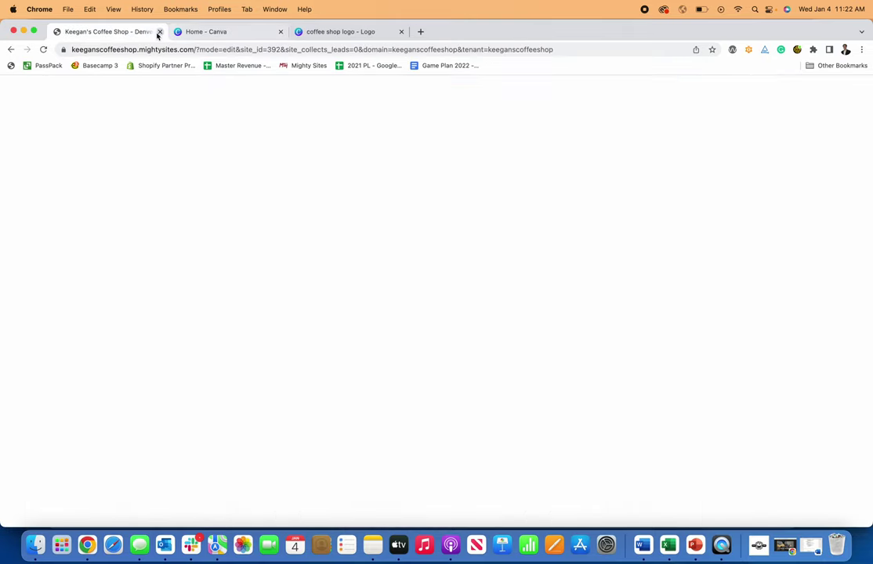
{"action": "scroll", "coordinate": [392, 234], "scroll_direction": "up", "scroll_amount": 10}
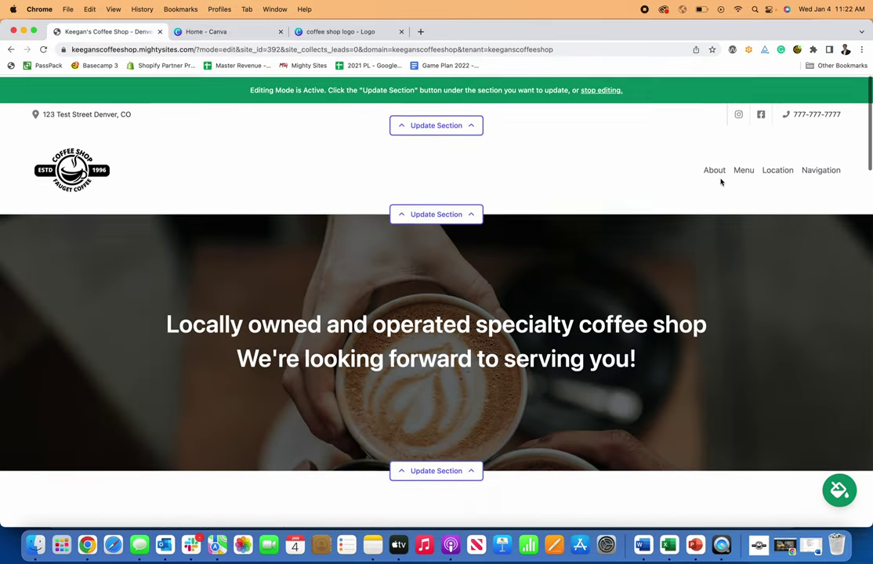
{"action": "left_click", "coordinate": [746, 170]}
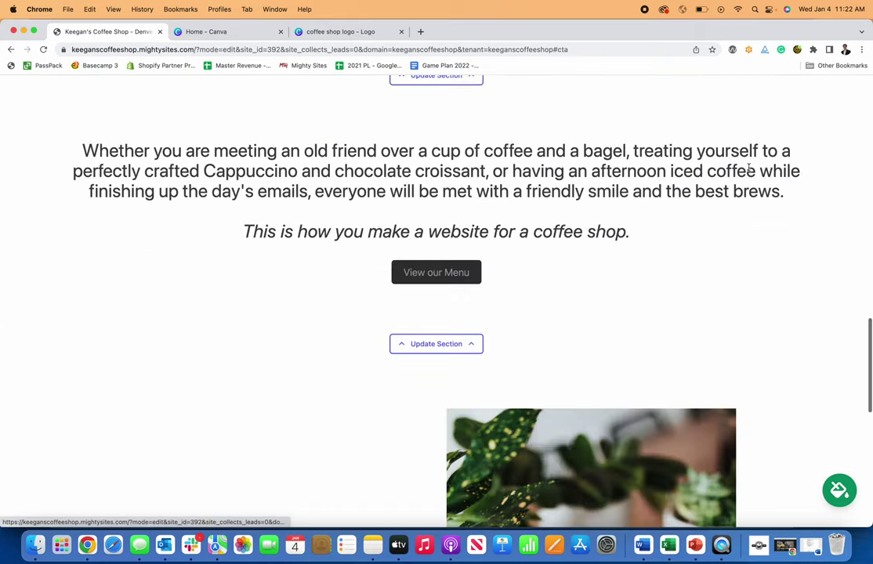
{"action": "left_click", "coordinate": [431, 269]}
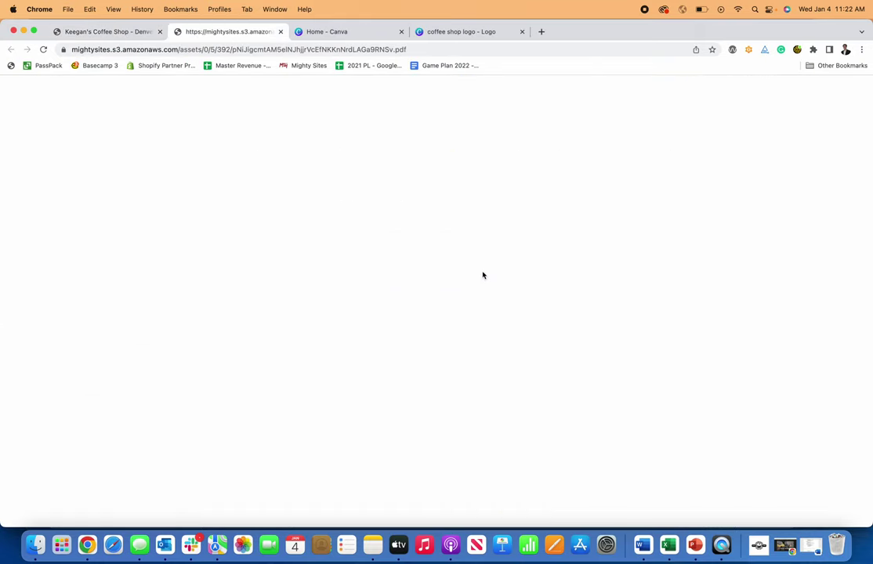
{"action": "left_click", "coordinate": [284, 33]}
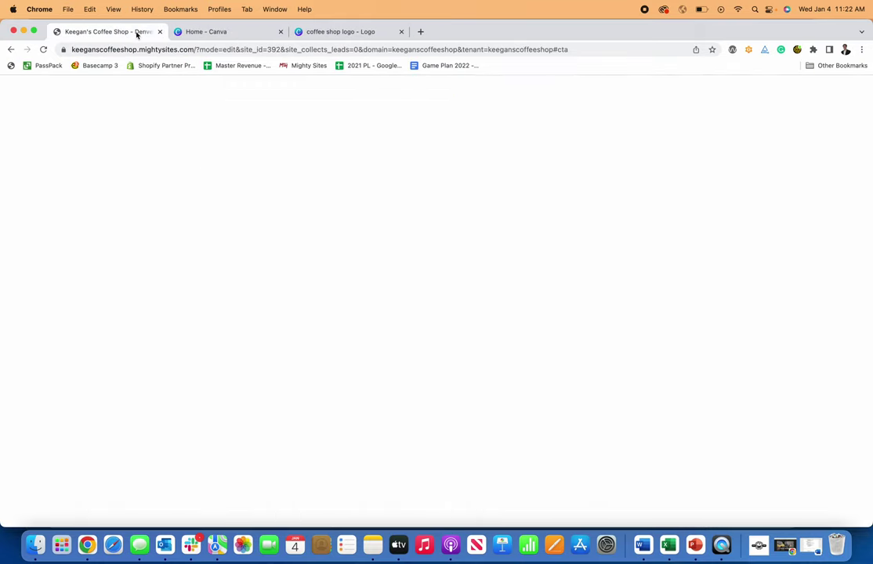
{"action": "scroll", "coordinate": [398, 250], "scroll_direction": "down", "scroll_amount": 5}
- Scroll through the whole coffee shop page to review the edits
{"action": "scroll", "coordinate": [396, 252], "scroll_direction": "down", "scroll_amount": 10}
{"action": "scroll", "coordinate": [397, 253], "scroll_direction": "up", "scroll_amount": 15}
{"action": "scroll", "coordinate": [396, 252], "scroll_direction": "up", "scroll_amount": 10}
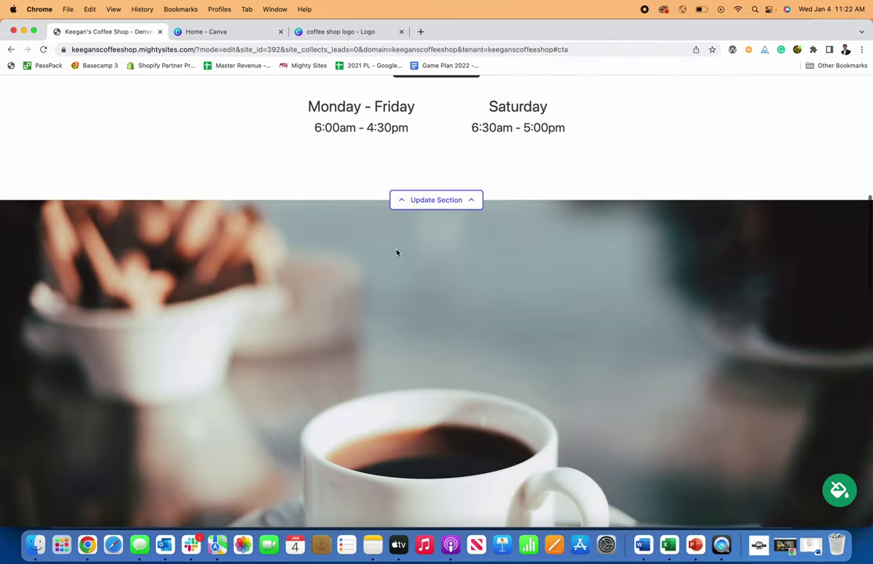
{"action": "scroll", "coordinate": [494, 250], "scroll_direction": "down", "scroll_amount": 1}
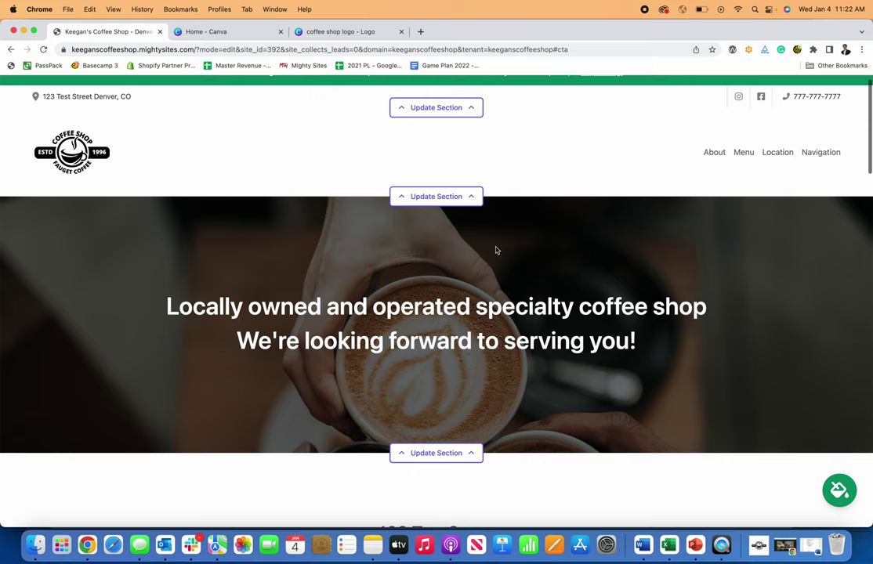
{"action": "scroll", "coordinate": [506, 242], "scroll_direction": "down", "scroll_amount": 8}
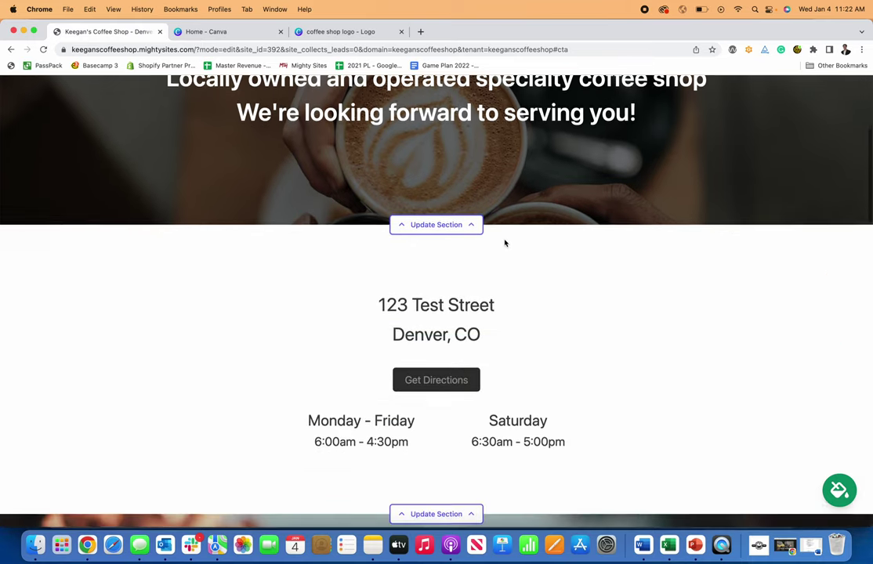
{"action": "scroll", "coordinate": [504, 242], "scroll_direction": "down", "scroll_amount": 10}
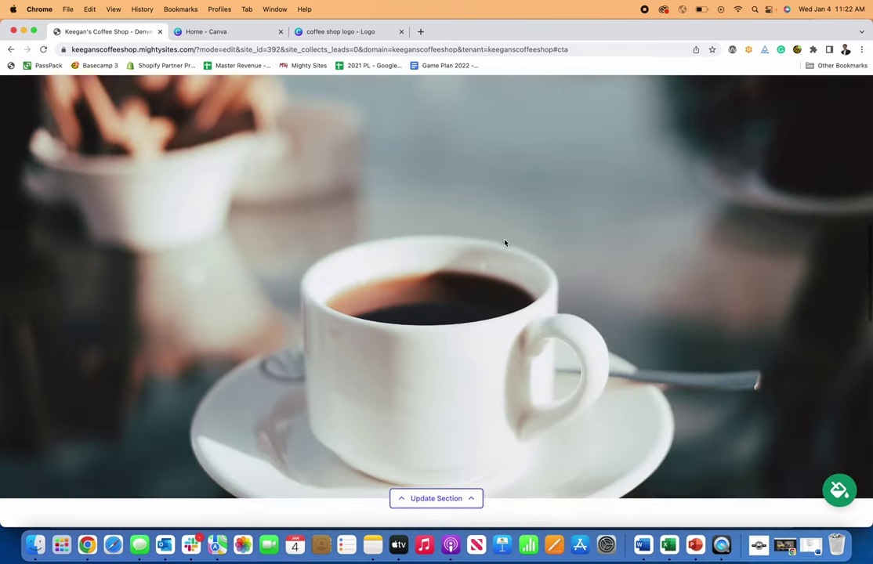
{"action": "scroll", "coordinate": [504, 243], "scroll_direction": "up", "scroll_amount": 9}
{"action": "scroll", "coordinate": [441, 203], "scroll_direction": "down", "scroll_amount": 4}
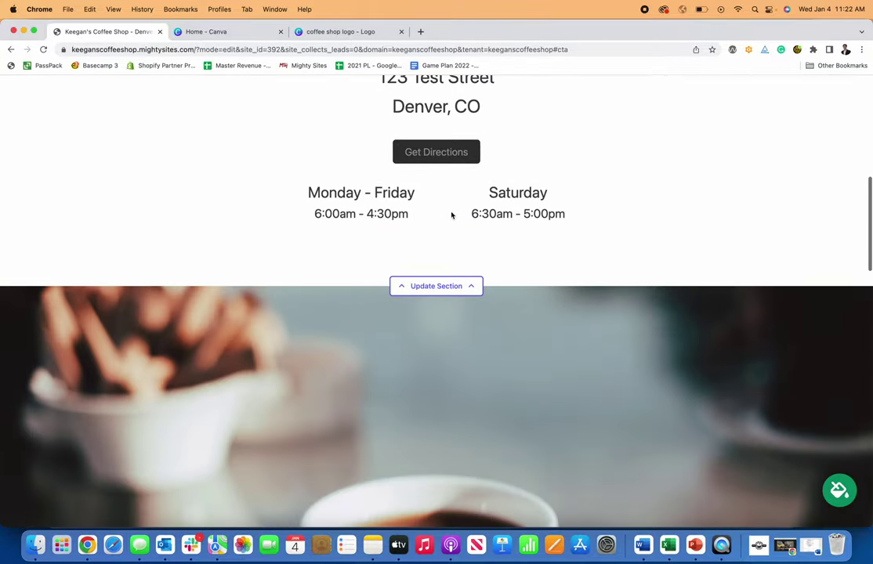
{"action": "scroll", "coordinate": [438, 211], "scroll_direction": "down", "scroll_amount": 5}
{"action": "scroll", "coordinate": [456, 329], "scroll_direction": "up", "scroll_amount": 12}
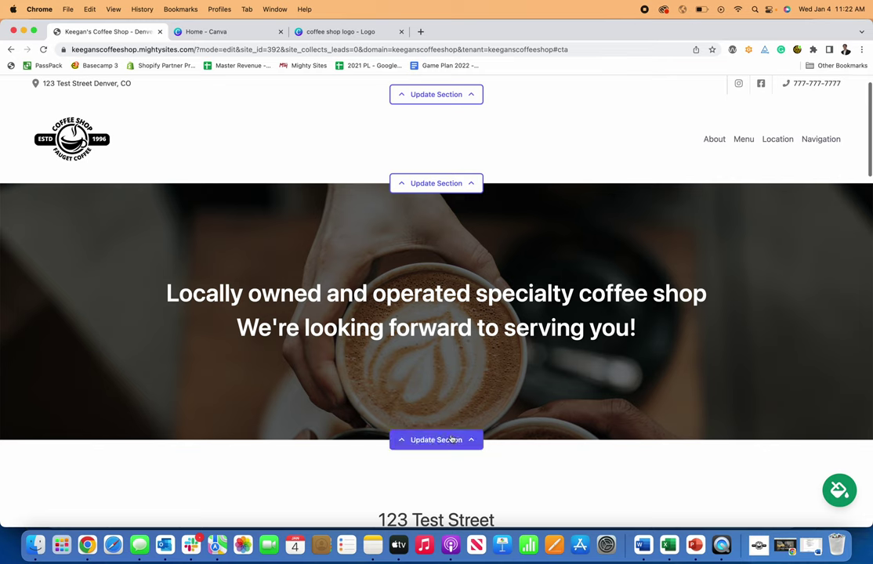
- Open the hero section editor and close it without changes
{"action": "left_click", "coordinate": [437, 436]}
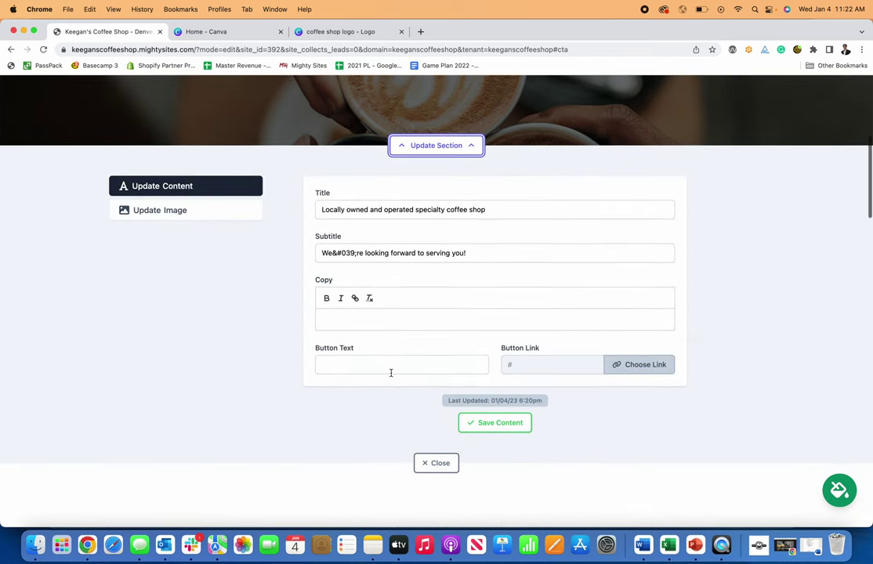
{"action": "scroll", "coordinate": [399, 360], "scroll_direction": "up", "scroll_amount": 5}
{"action": "left_click", "coordinate": [436, 325]}
{"action": "scroll", "coordinate": [464, 331], "scroll_direction": "up", "scroll_amount": 5}
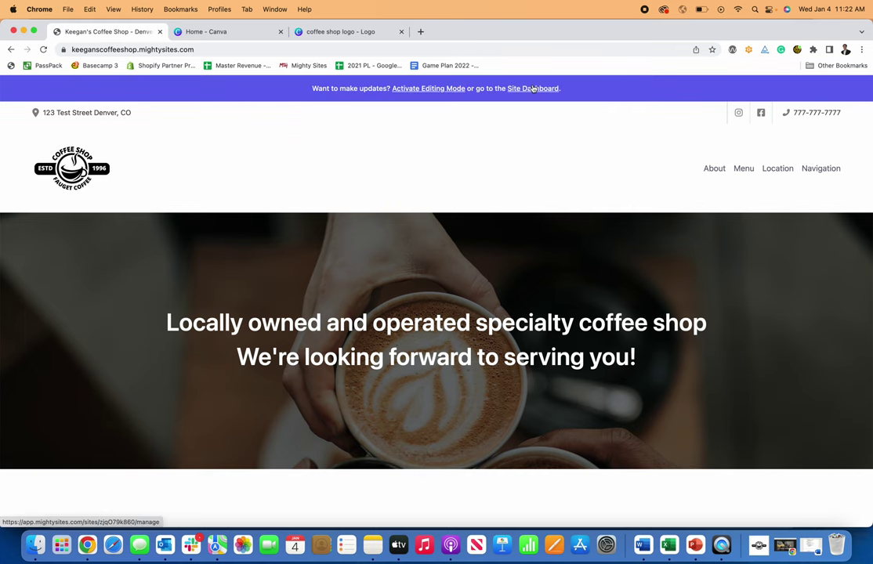
- Open the site dashboard, start connecting a custom domain, then return to the website dashboard
{"action": "left_click", "coordinate": [537, 87]}
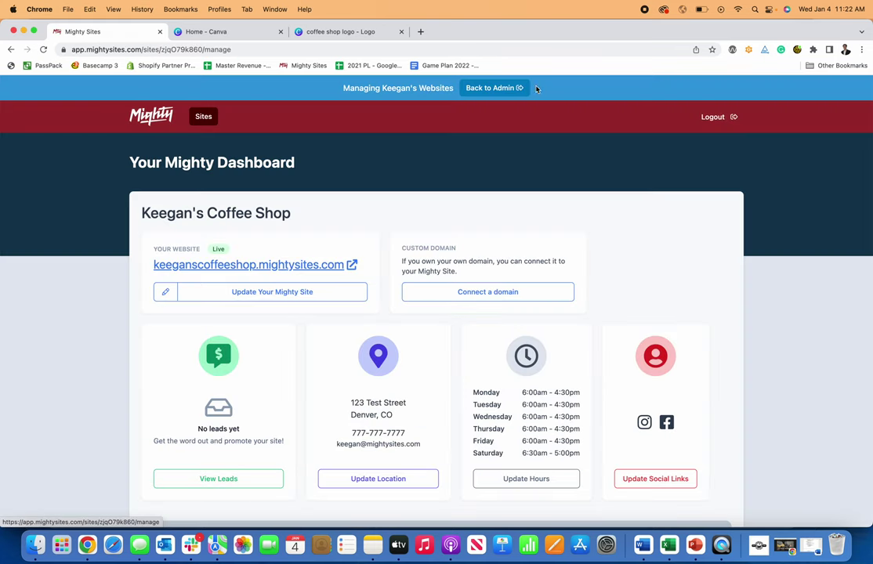
{"action": "left_click", "coordinate": [473, 295]}
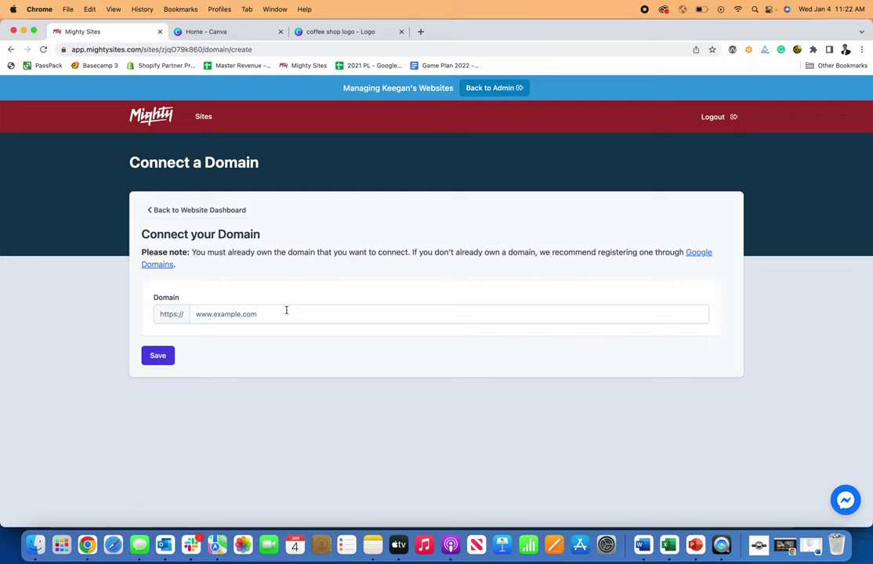
{"action": "left_click", "coordinate": [65, 50]}
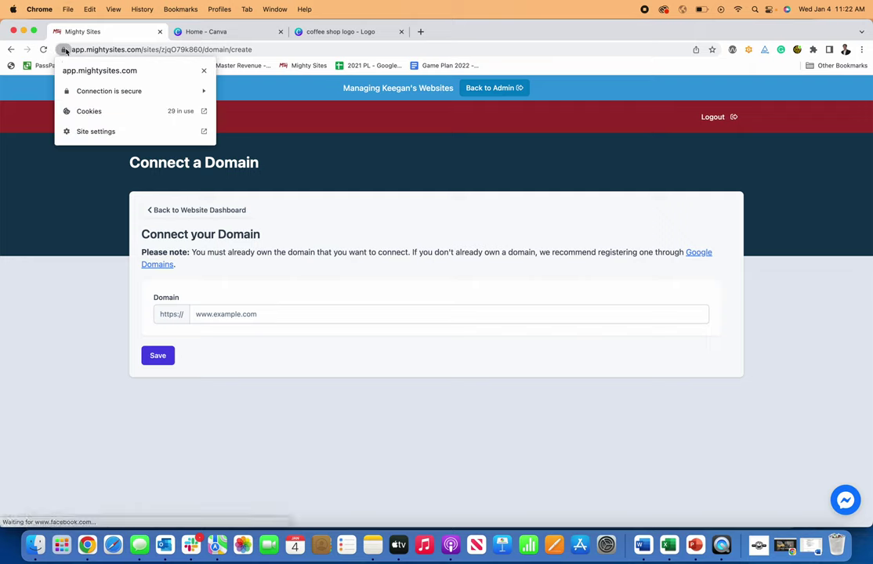
{"action": "left_click", "coordinate": [54, 185]}
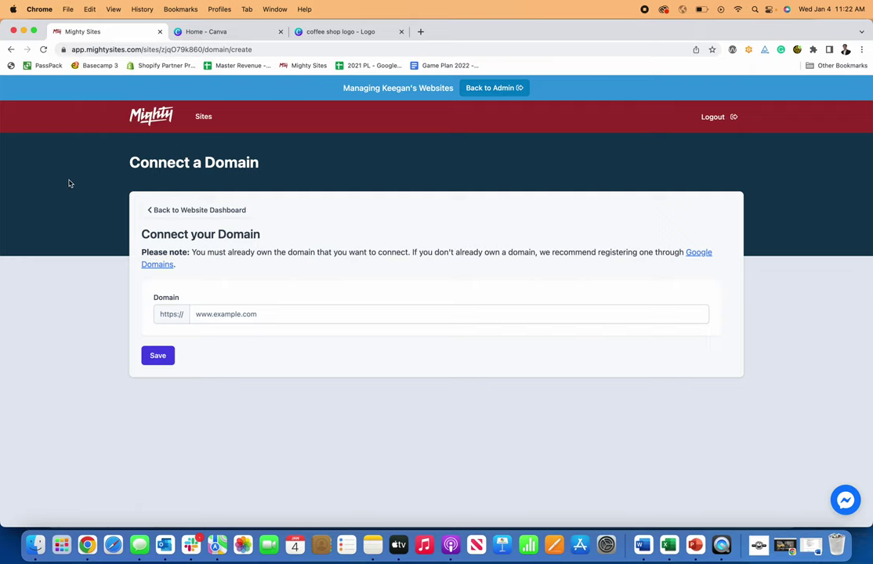
{"action": "left_click", "coordinate": [151, 215]}
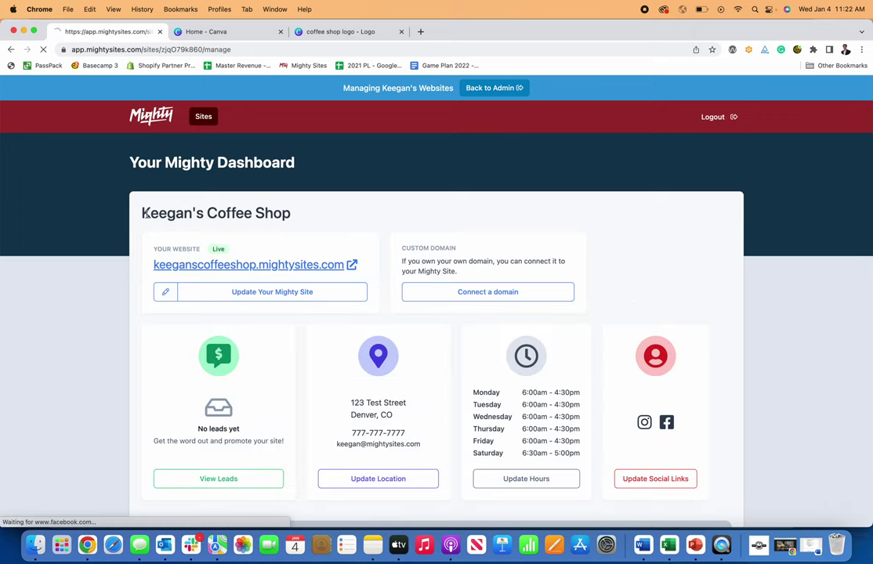
- Open keeganscoffeeshop.mightysites.com and scroll through the logo, hero banner, hours, menu and About Us
{"action": "left_click", "coordinate": [255, 289]}
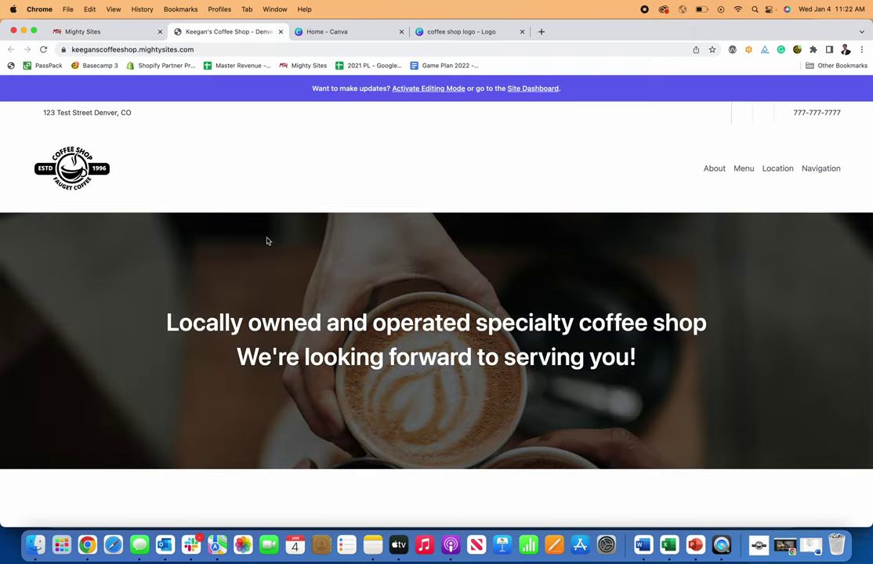
{"action": "scroll", "coordinate": [275, 238], "scroll_direction": "down", "scroll_amount": 1}
{"action": "scroll", "coordinate": [279, 238], "scroll_direction": "up", "scroll_amount": 1}
{"action": "scroll", "coordinate": [279, 239], "scroll_direction": "down", "scroll_amount": 2}
{"action": "scroll", "coordinate": [282, 239], "scroll_direction": "down", "scroll_amount": 5}
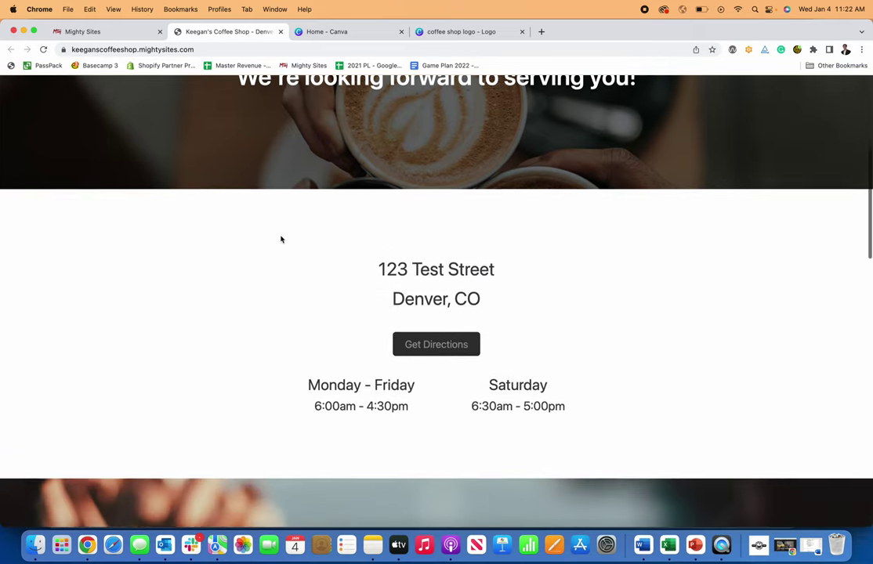
{"action": "scroll", "coordinate": [281, 239], "scroll_direction": "down", "scroll_amount": 10}
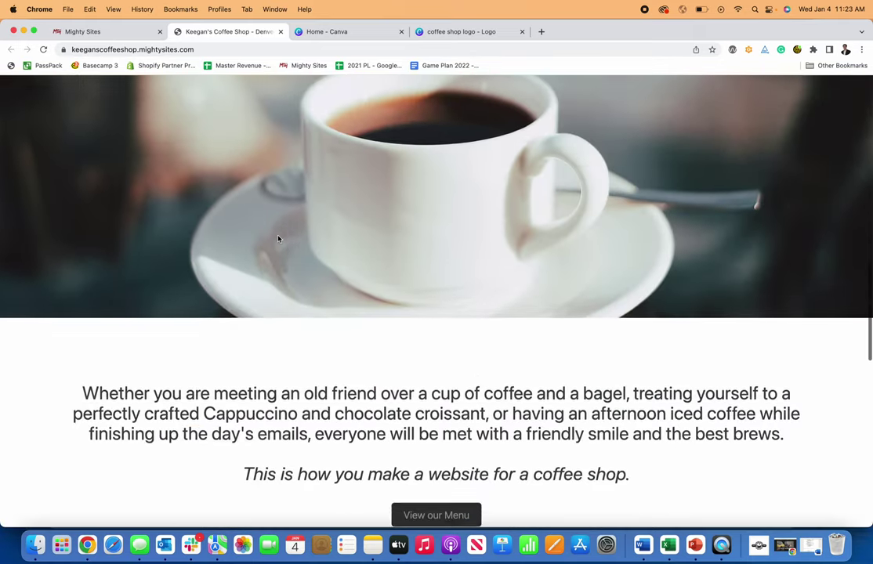
{"action": "scroll", "coordinate": [280, 240], "scroll_direction": "down", "scroll_amount": 12}
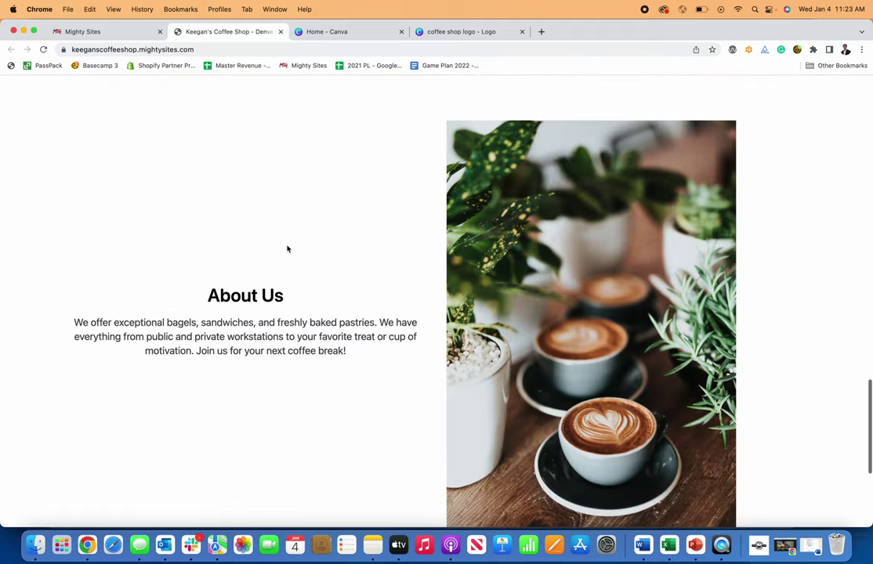
{"action": "scroll", "coordinate": [288, 248], "scroll_direction": "up", "scroll_amount": 20}
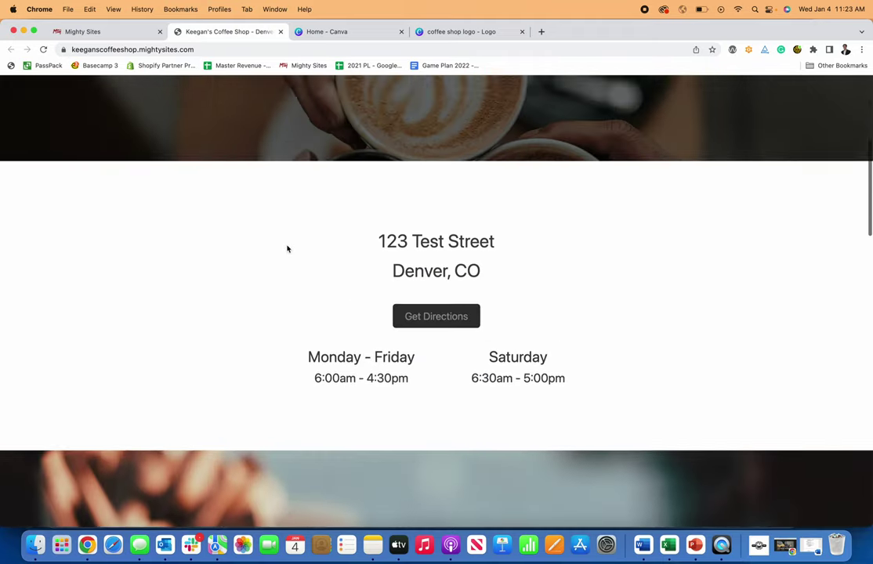